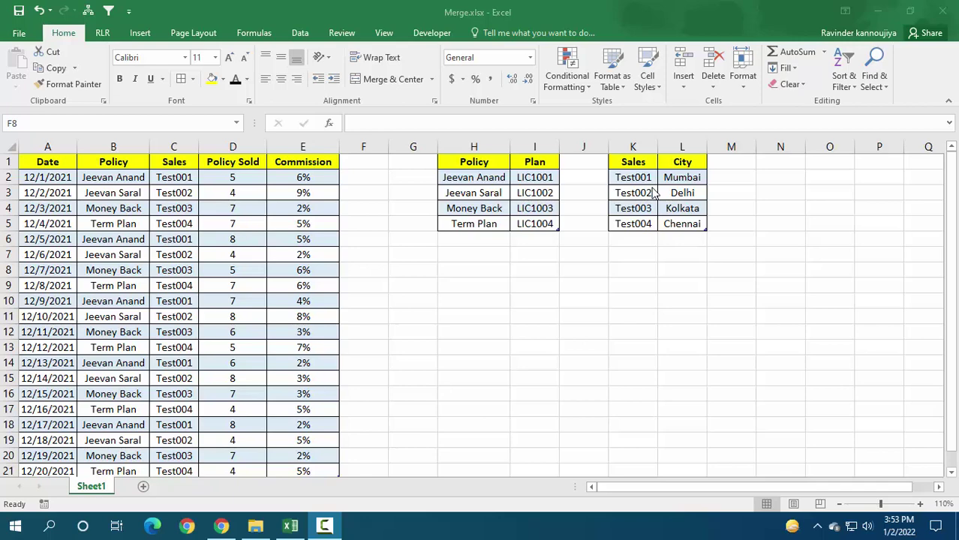
{"action": "left_click", "coordinate": [950, 418]}
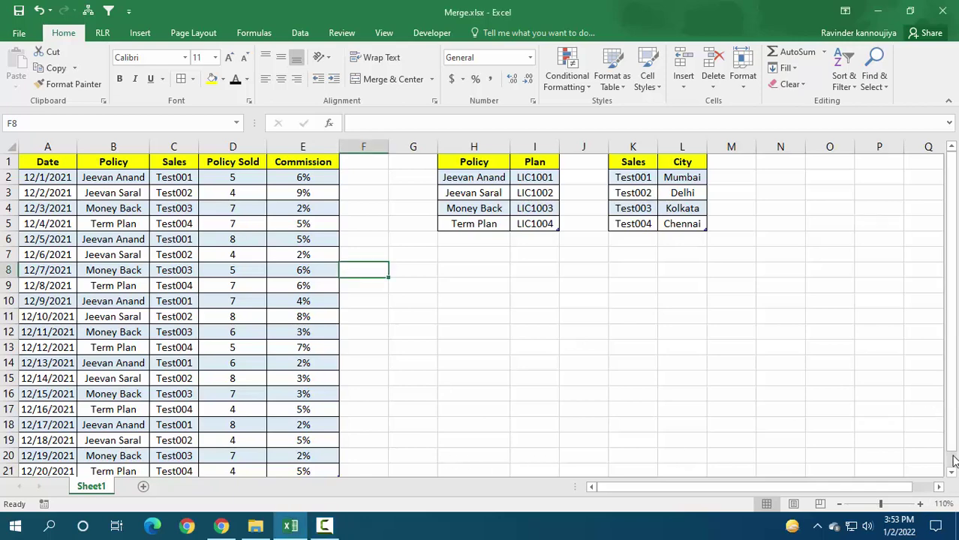
{"action": "scroll", "coordinate": [832, 451], "scroll_direction": "down", "scroll_amount": 7}
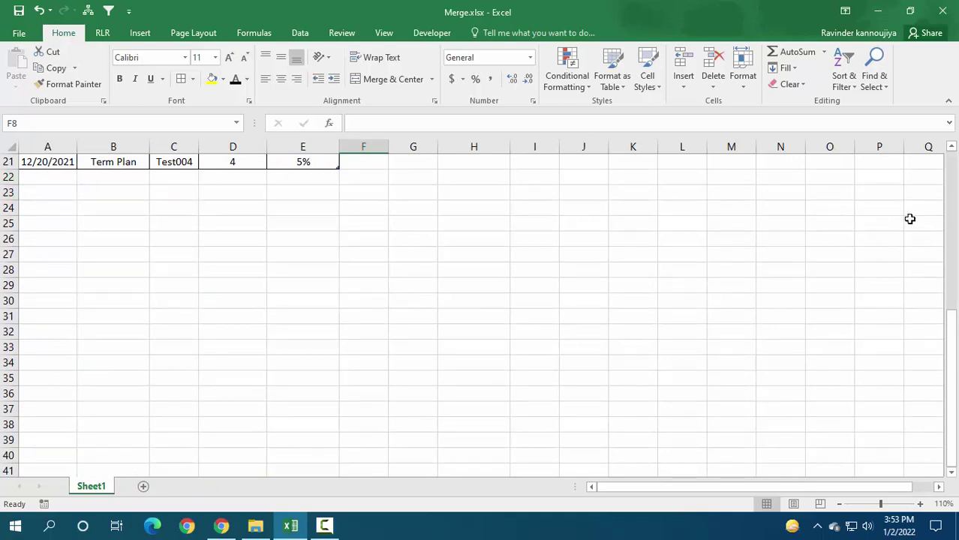
{"action": "scroll", "coordinate": [950, 208], "scroll_direction": "up", "scroll_amount": 7}
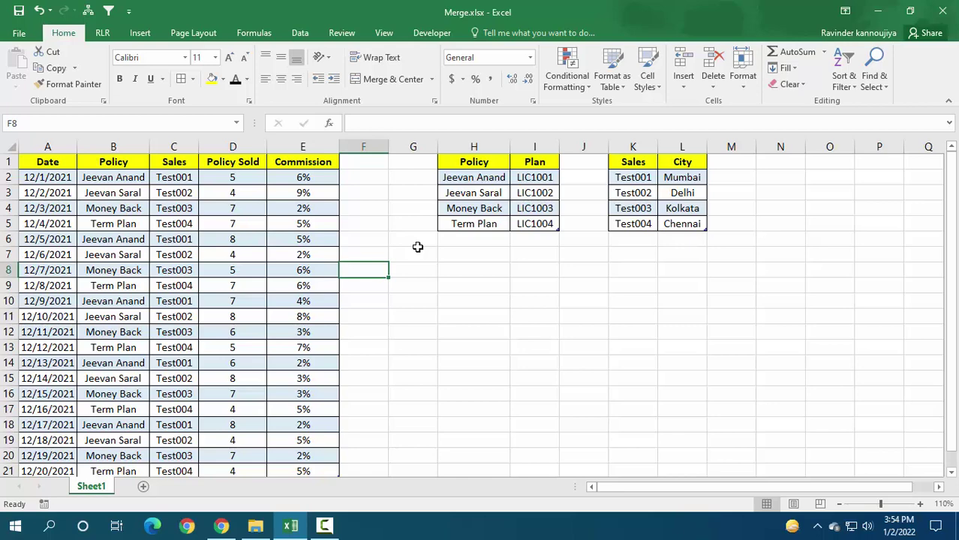
- Check the table names assigned to the policy data table, the policy plan table and the sales city table
{"action": "left_click", "coordinate": [235, 258]}
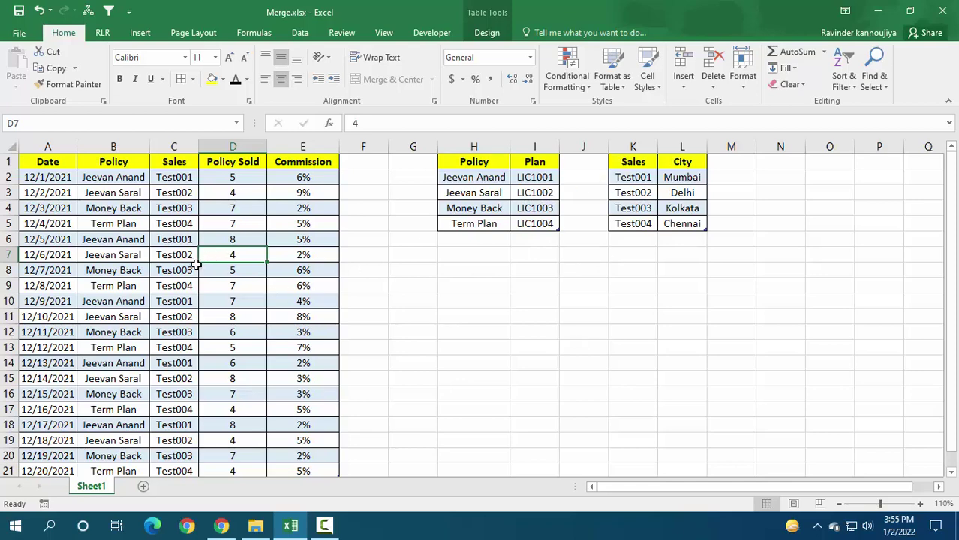
{"action": "left_click", "coordinate": [219, 222]}
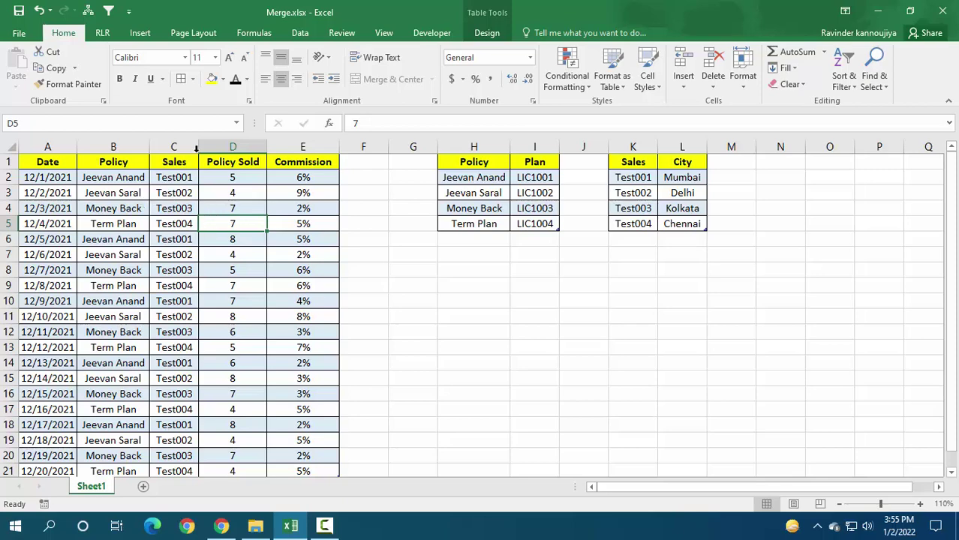
{"action": "left_click", "coordinate": [487, 33]}
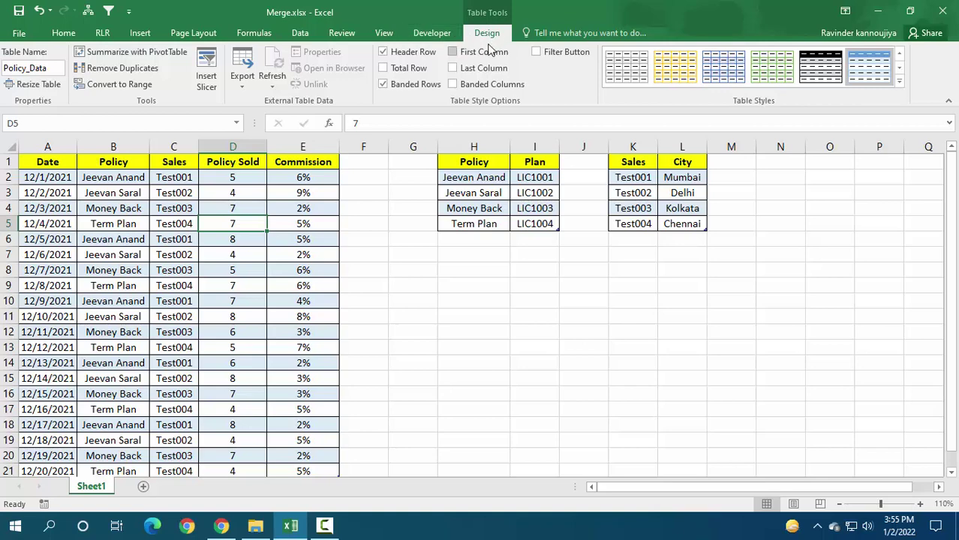
{"action": "left_click", "coordinate": [535, 208]}
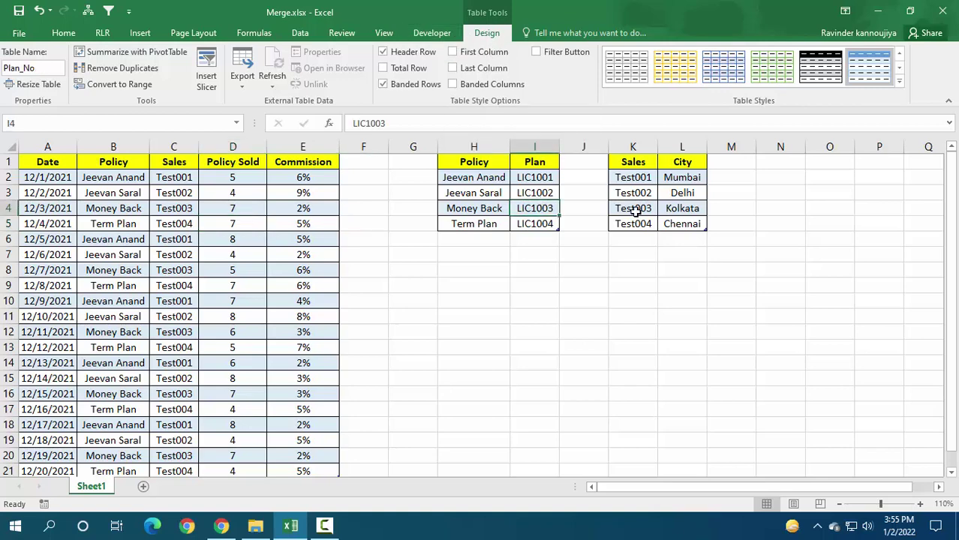
{"action": "left_click", "coordinate": [679, 209]}
{"action": "left_click", "coordinate": [310, 209]}
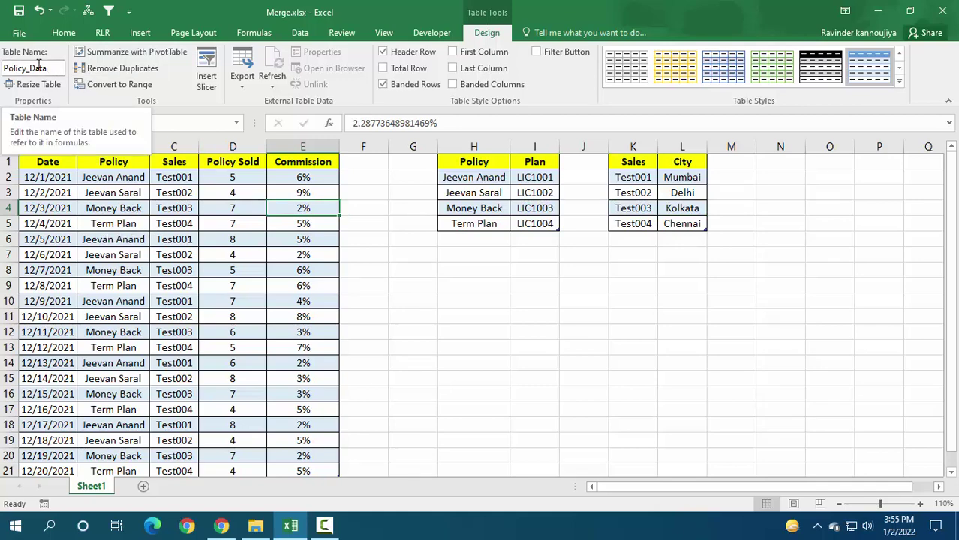
{"action": "left_click", "coordinate": [492, 193]}
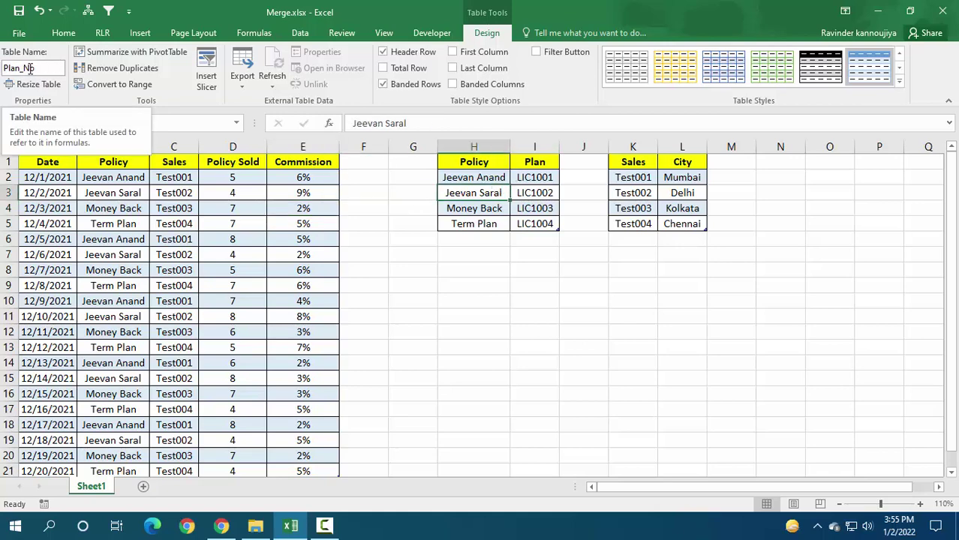
{"action": "left_click", "coordinate": [674, 180]}
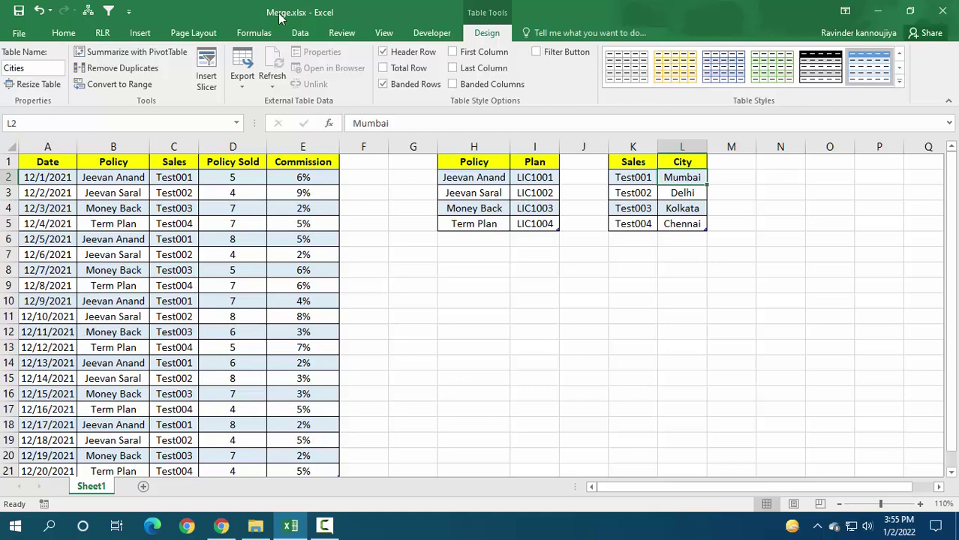
- Create a Power Query query from the main policy data table with the Date to Commission columns
{"action": "left_click", "coordinate": [300, 33]}
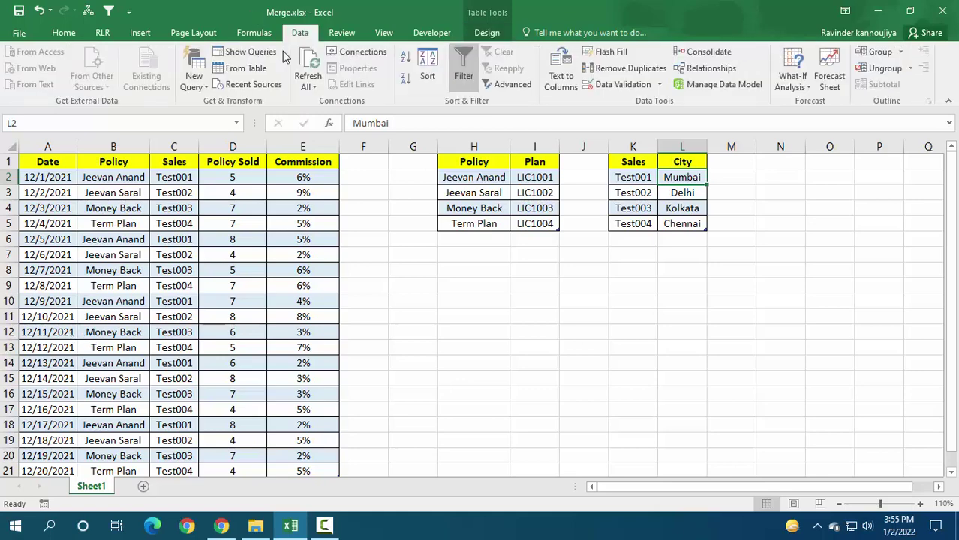
{"action": "left_click", "coordinate": [186, 226]}
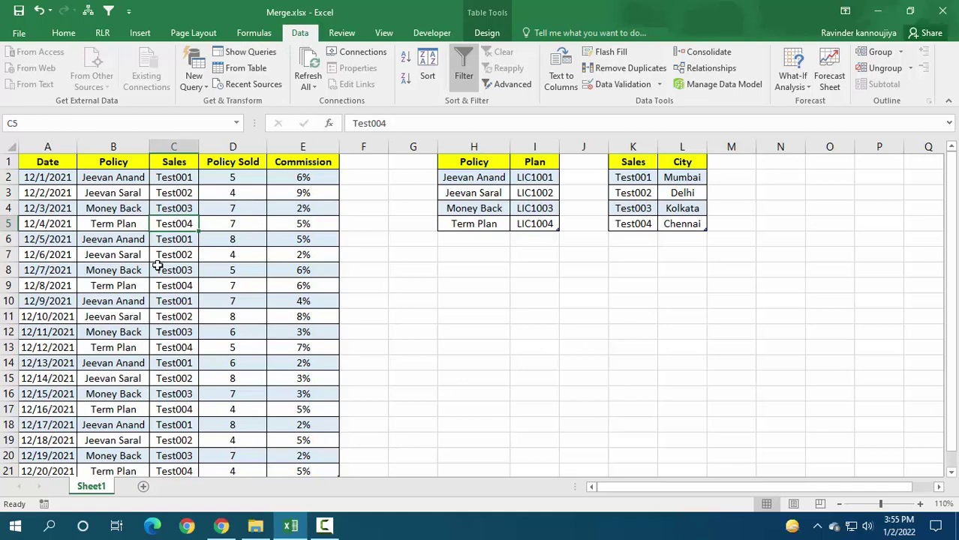
{"action": "left_click", "coordinate": [252, 68]}
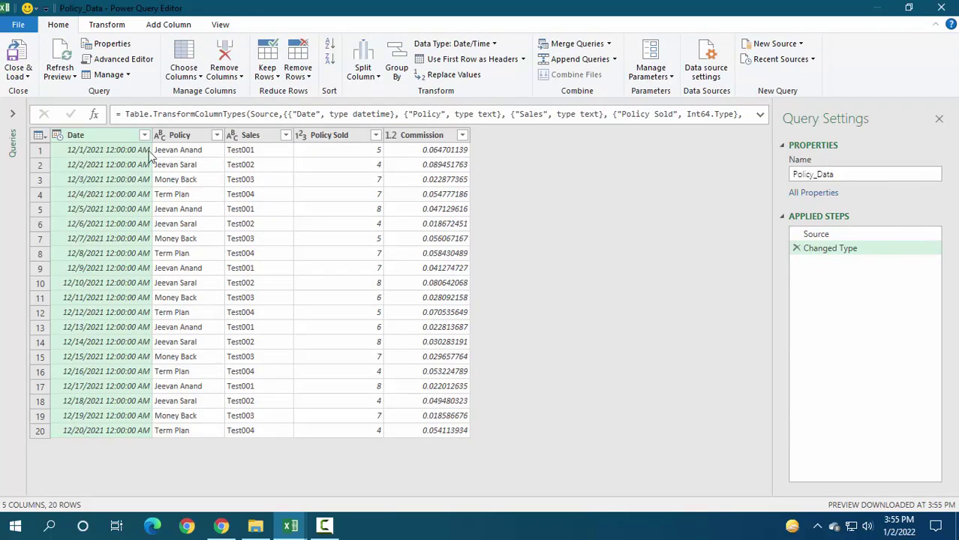
- Examine the Policy_Data query's load options and the values and data types of its columns from Date to Commission
{"action": "left_click", "coordinate": [19, 76]}
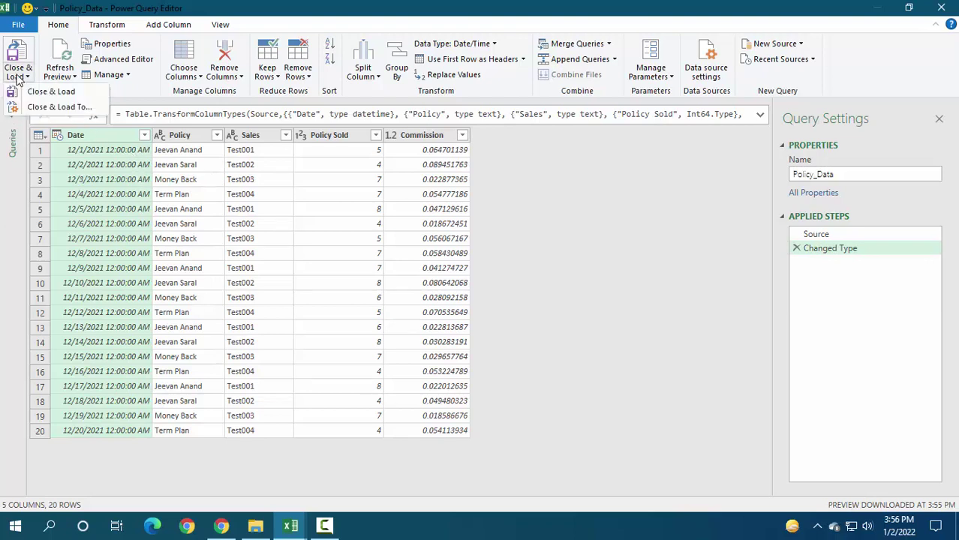
{"action": "left_click", "coordinate": [126, 229]}
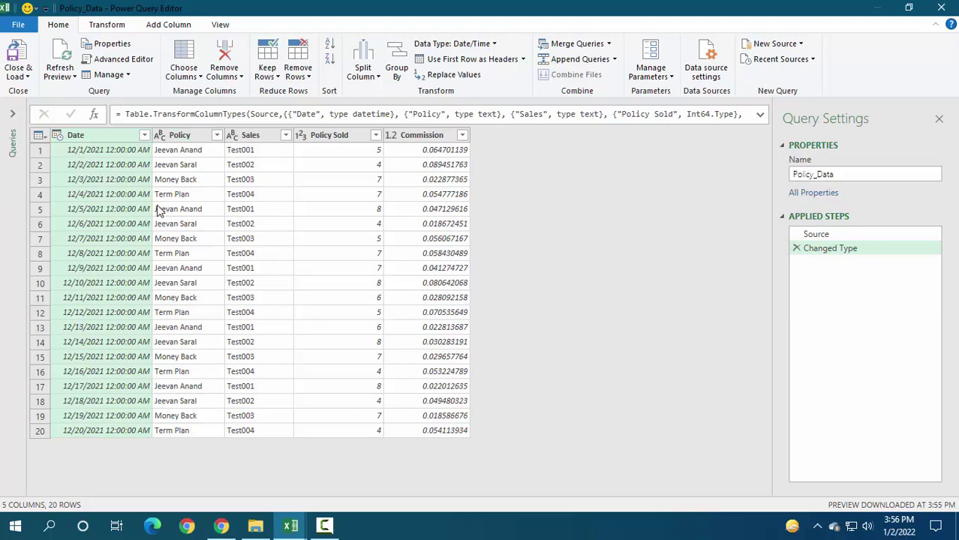
{"action": "left_click", "coordinate": [114, 167]}
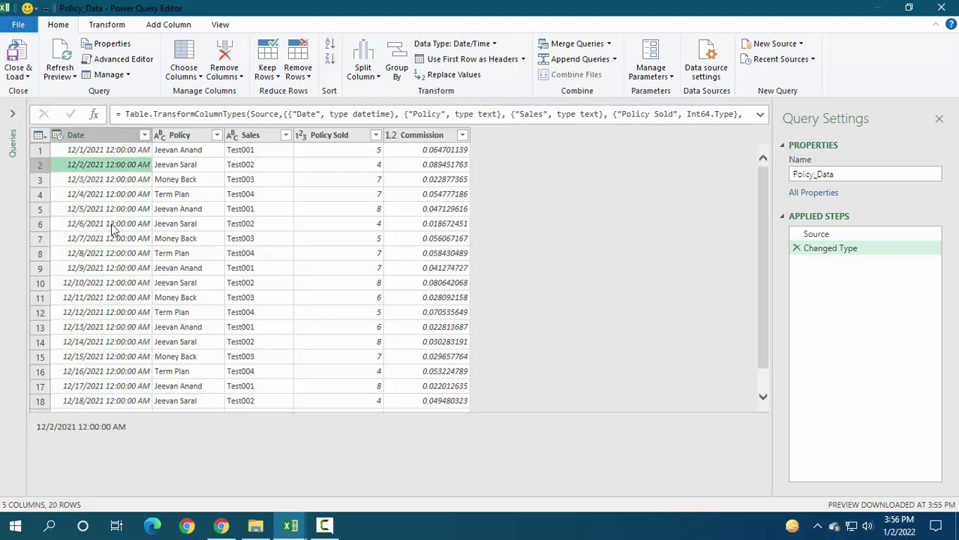
{"action": "left_click", "coordinate": [214, 185]}
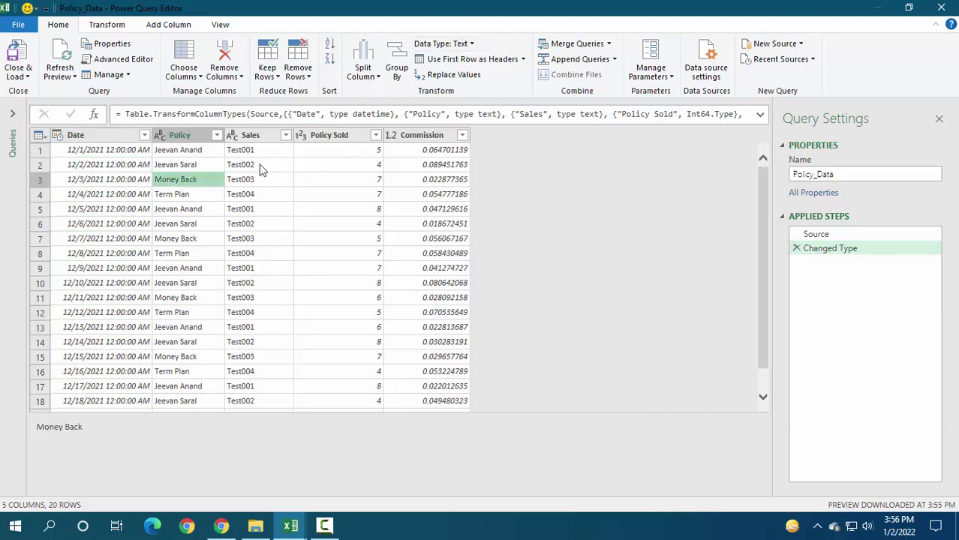
{"action": "left_click", "coordinate": [252, 193]}
{"action": "left_click", "coordinate": [375, 193]}
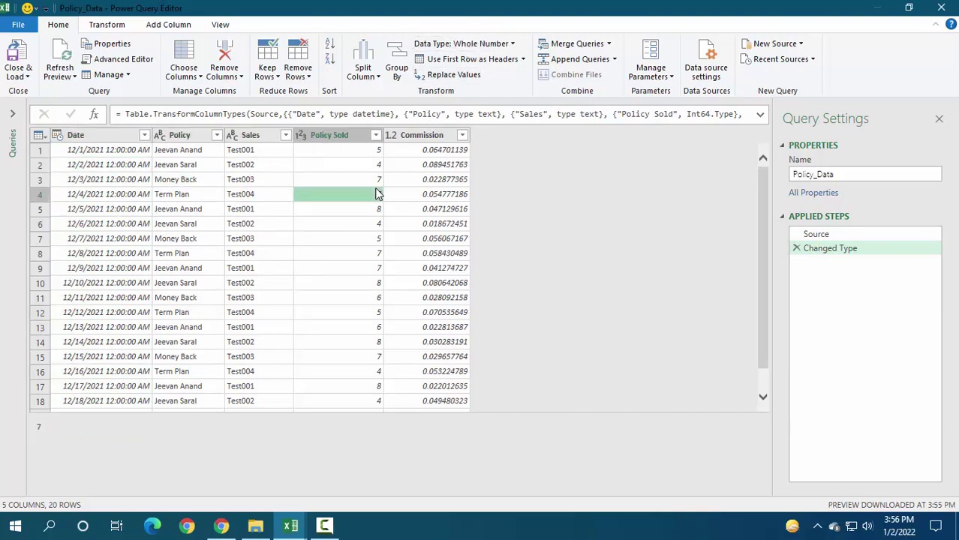
{"action": "left_click", "coordinate": [450, 167]}
{"action": "left_click", "coordinate": [360, 181]}
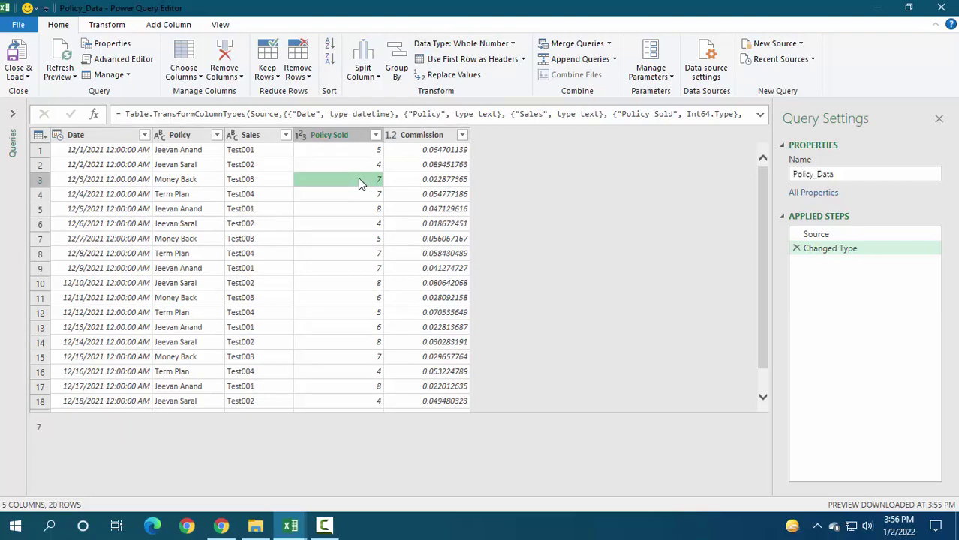
{"action": "left_click", "coordinate": [430, 183]}
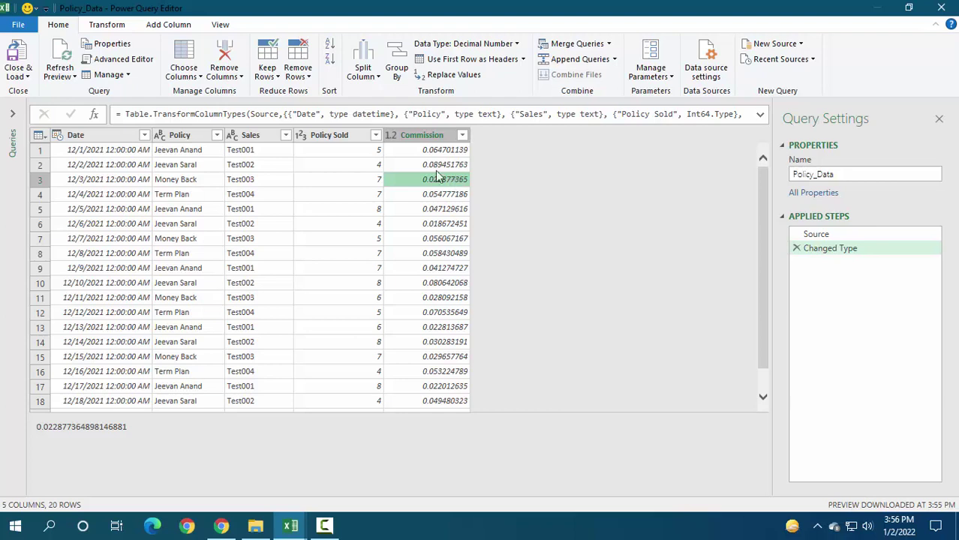
{"action": "left_click", "coordinate": [305, 205]}
{"action": "key", "text": "ctrl+a"}
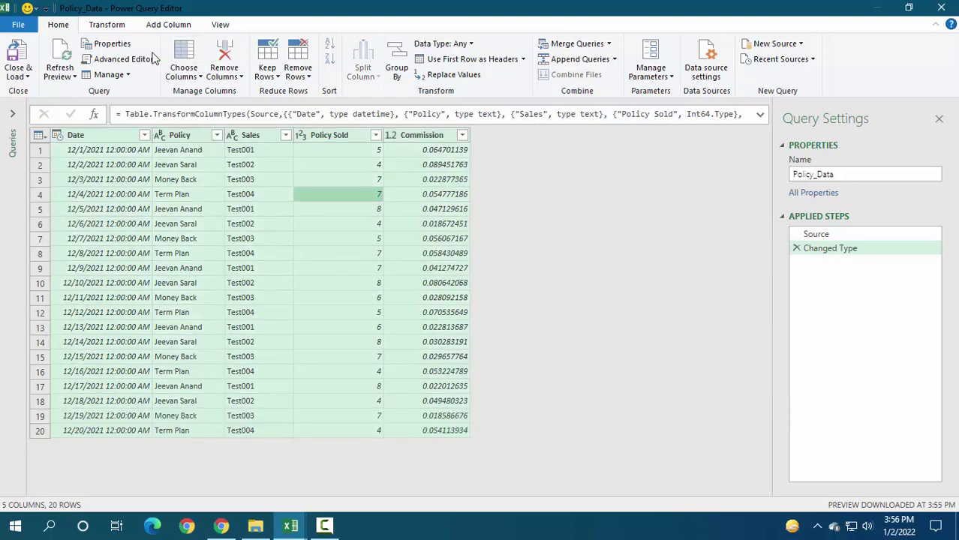
{"action": "left_click", "coordinate": [107, 26]}
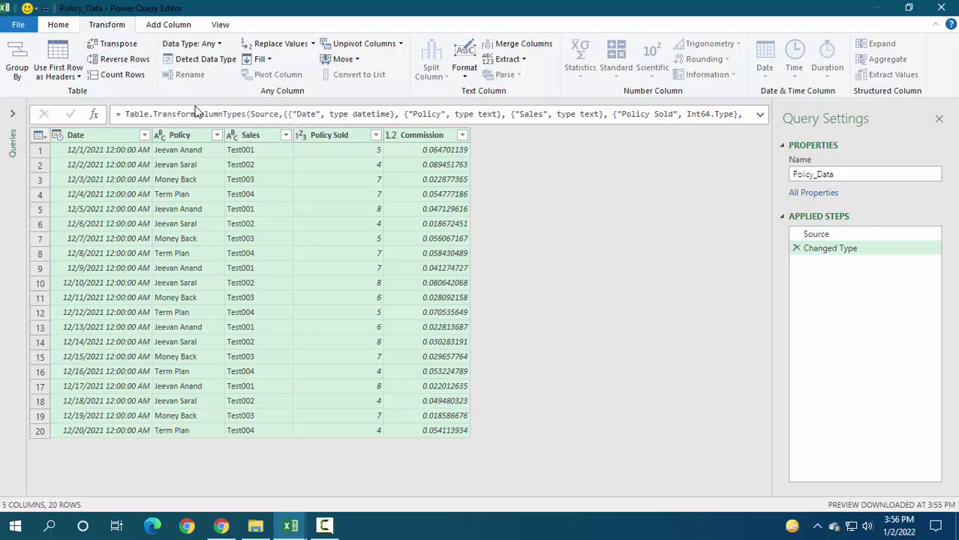
{"action": "left_click", "coordinate": [57, 26]}
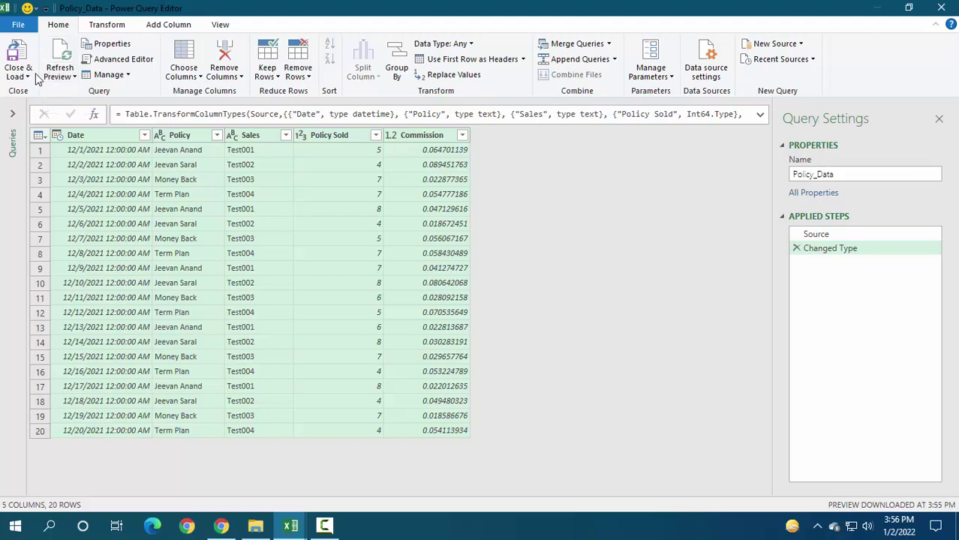
- Close the Policy_Data query and load it to the workbook as a connection only
{"action": "left_click", "coordinate": [22, 76]}
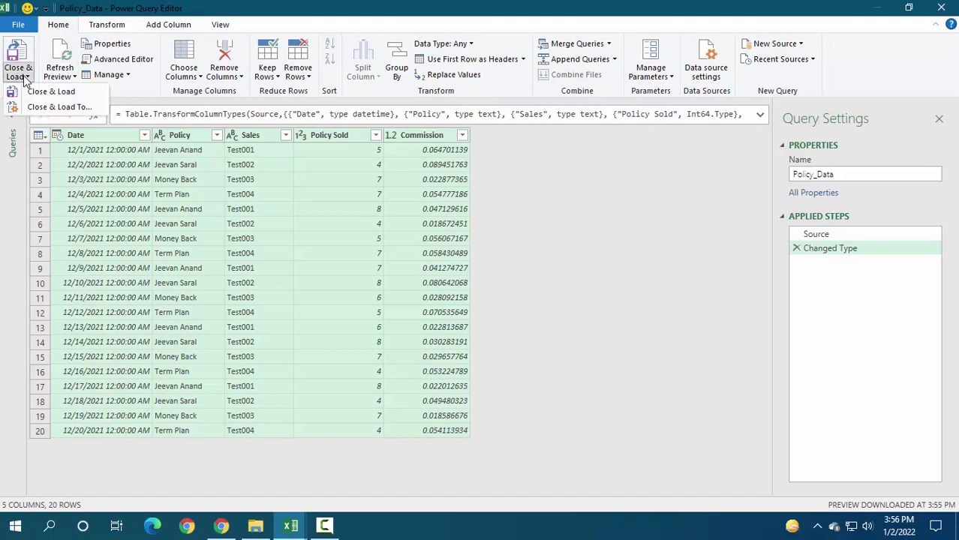
{"action": "left_click", "coordinate": [55, 107]}
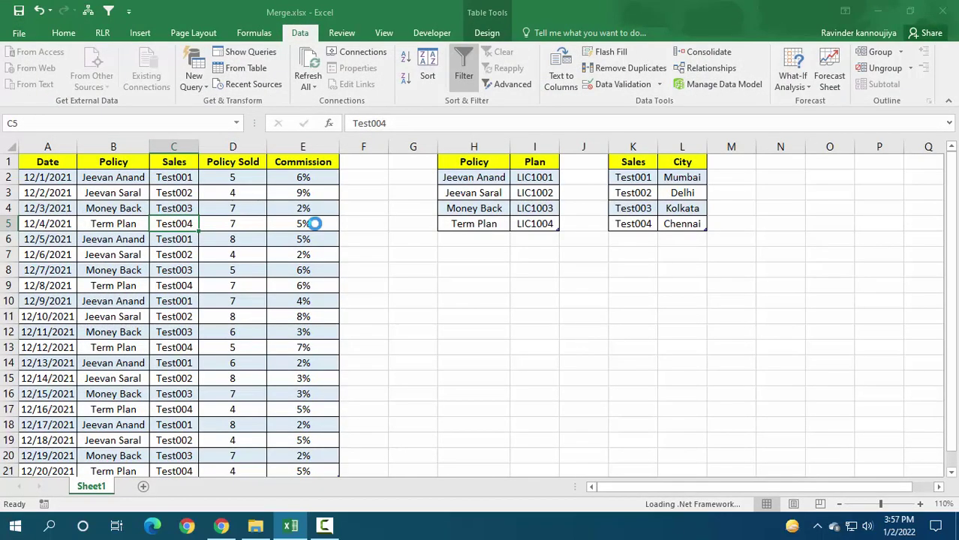
{"action": "left_click", "coordinate": [391, 220]}
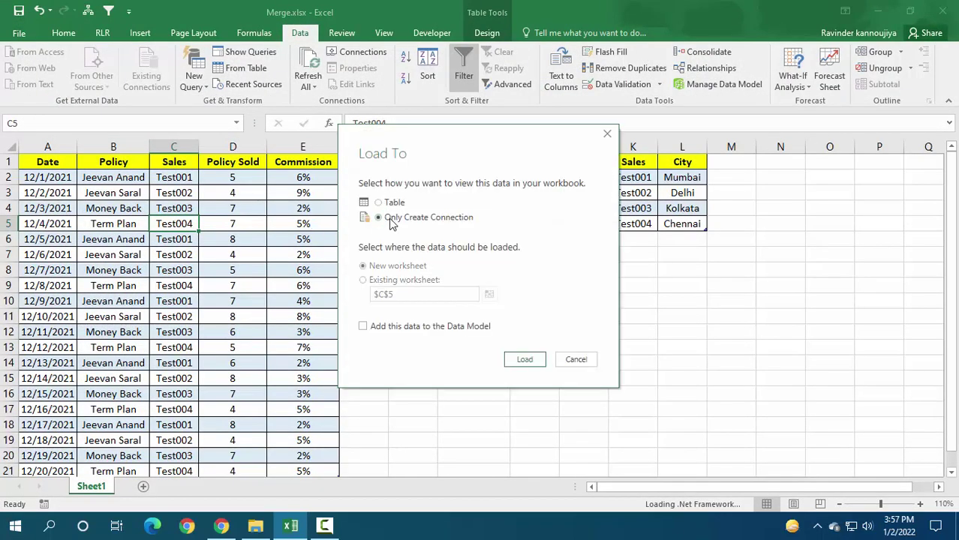
{"action": "left_click", "coordinate": [524, 363]}
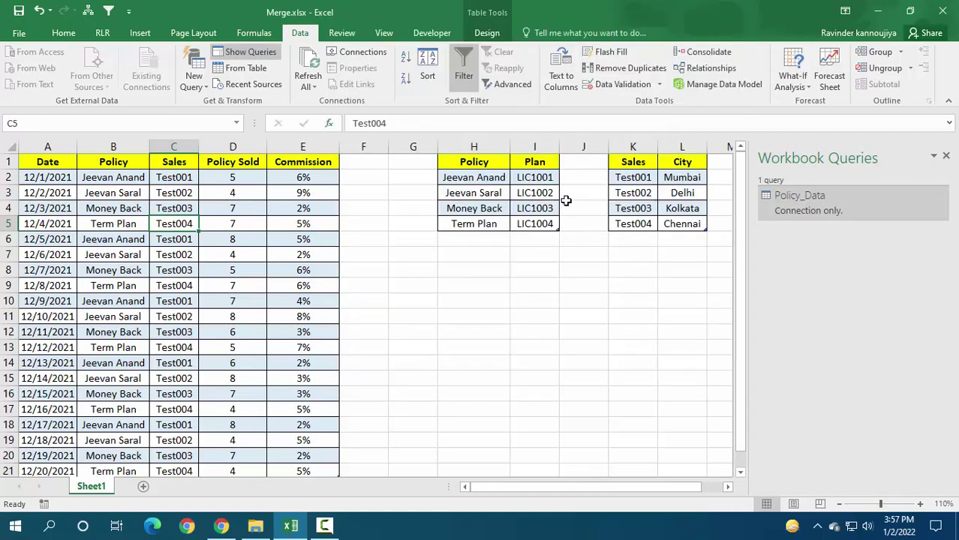
- Create a query from the Plan_No table of policies and plans and load it as a connection only
{"action": "left_click", "coordinate": [520, 192]}
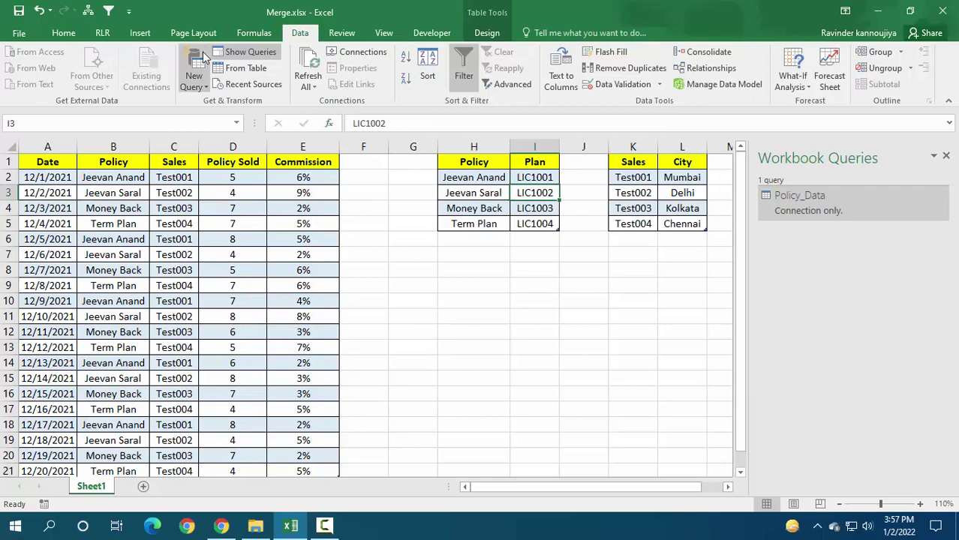
{"action": "left_click", "coordinate": [239, 68]}
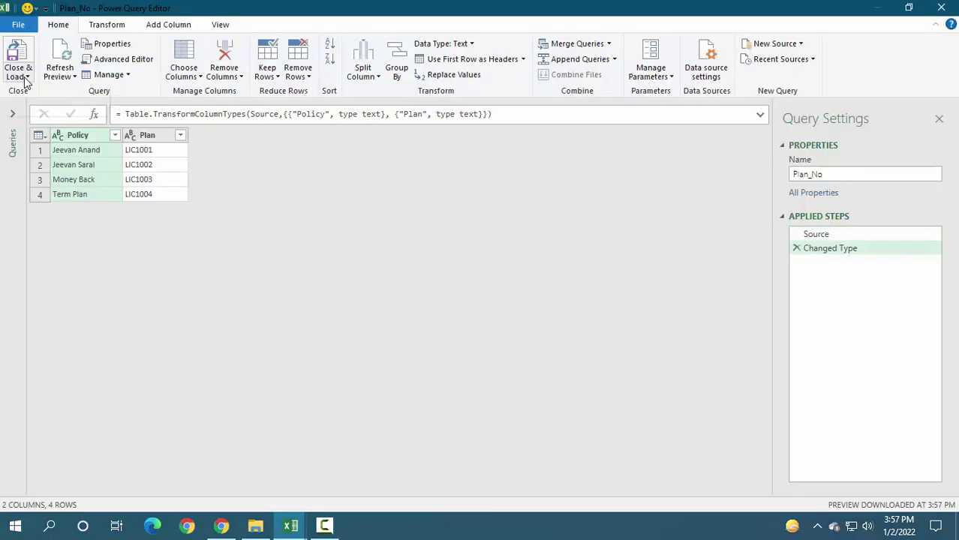
{"action": "left_click", "coordinate": [22, 75]}
{"action": "left_click", "coordinate": [41, 111]}
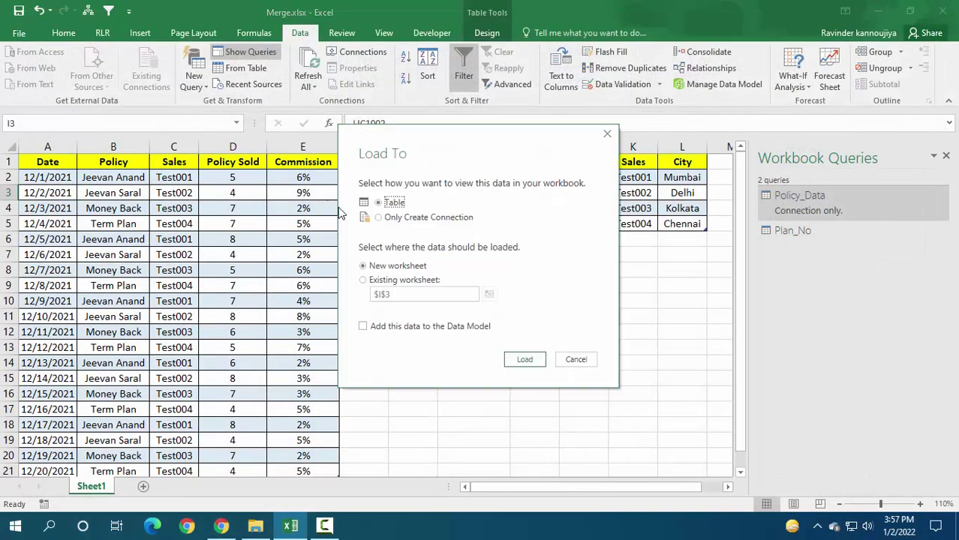
{"action": "left_click", "coordinate": [406, 217]}
{"action": "left_click", "coordinate": [526, 360]}
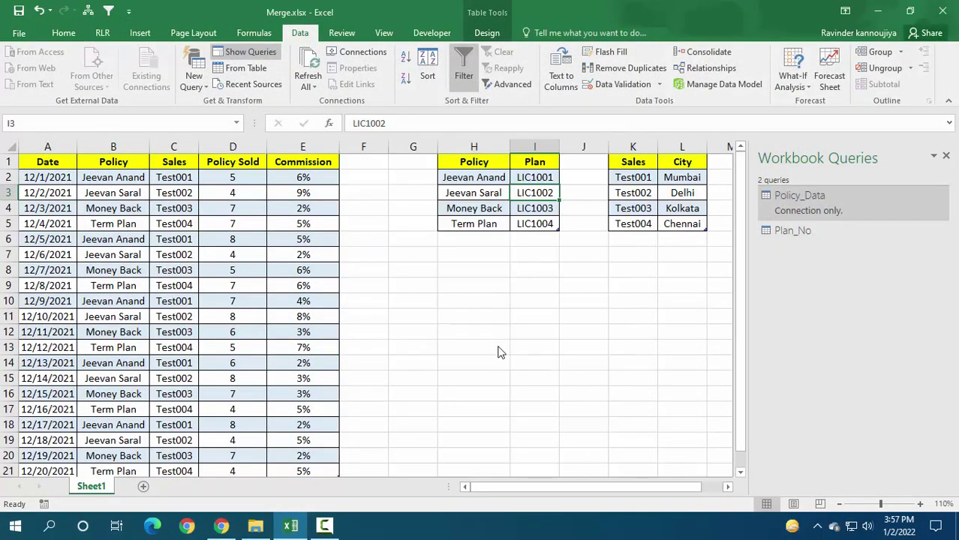
- Create a query from the Sales and City table and load it to the workbook as a connection only
{"action": "left_click", "coordinate": [649, 180]}
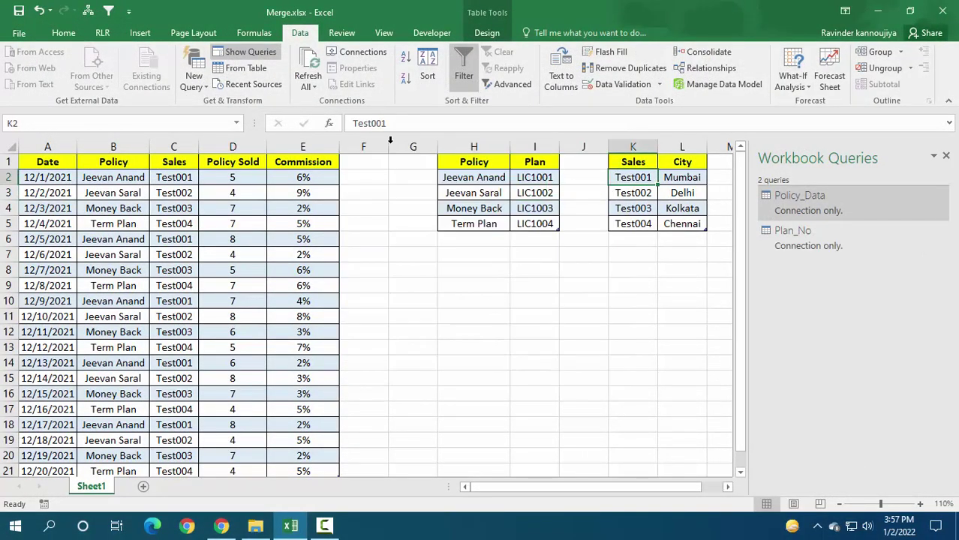
{"action": "left_click", "coordinate": [233, 69]}
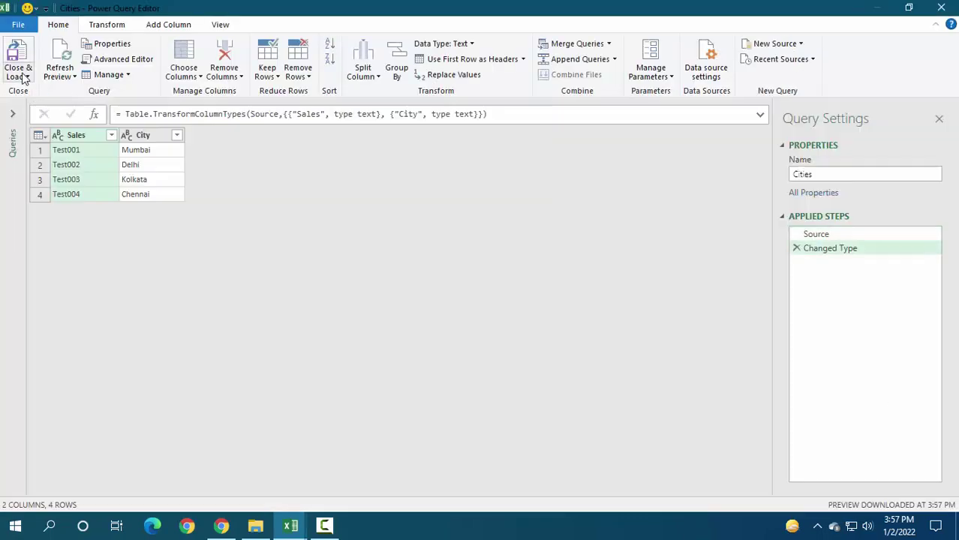
{"action": "left_click", "coordinate": [27, 77]}
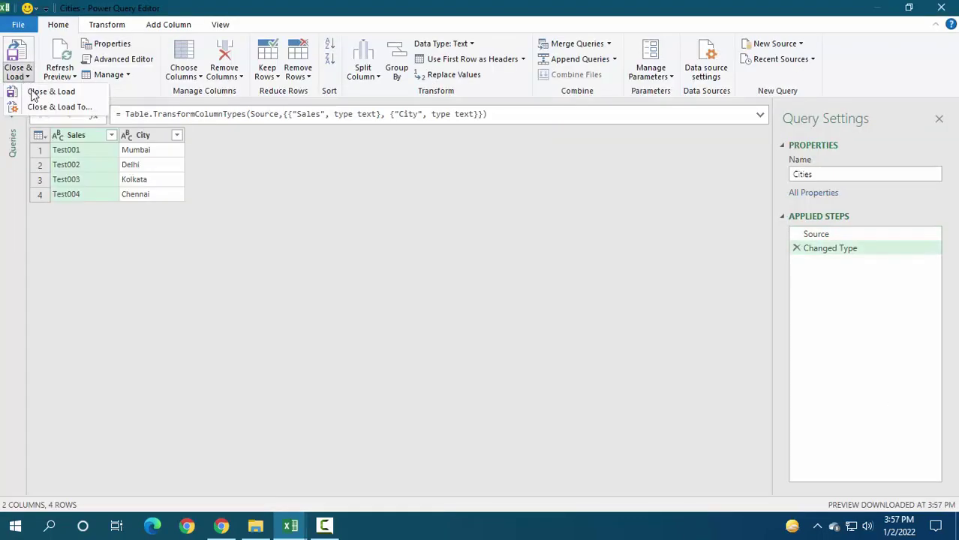
{"action": "left_click", "coordinate": [42, 108]}
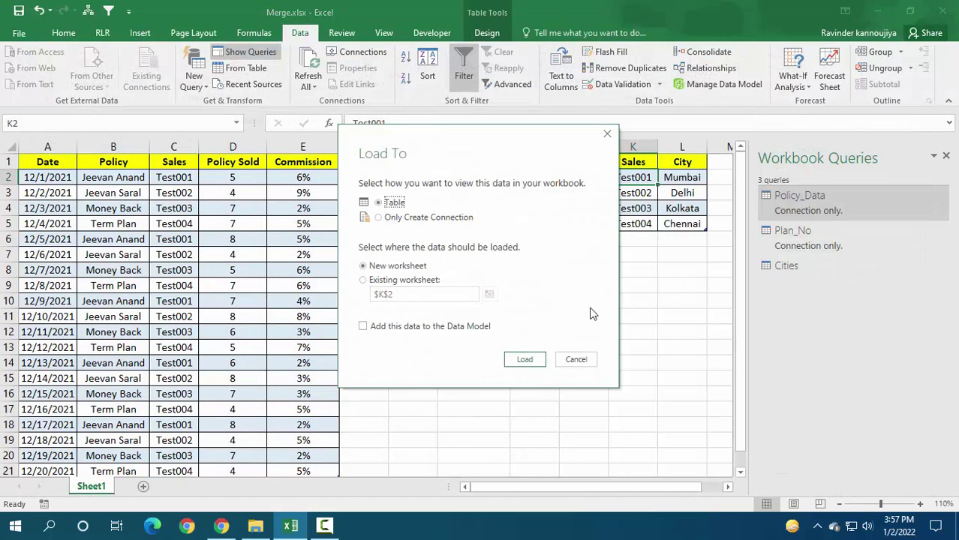
{"action": "left_click", "coordinate": [439, 217]}
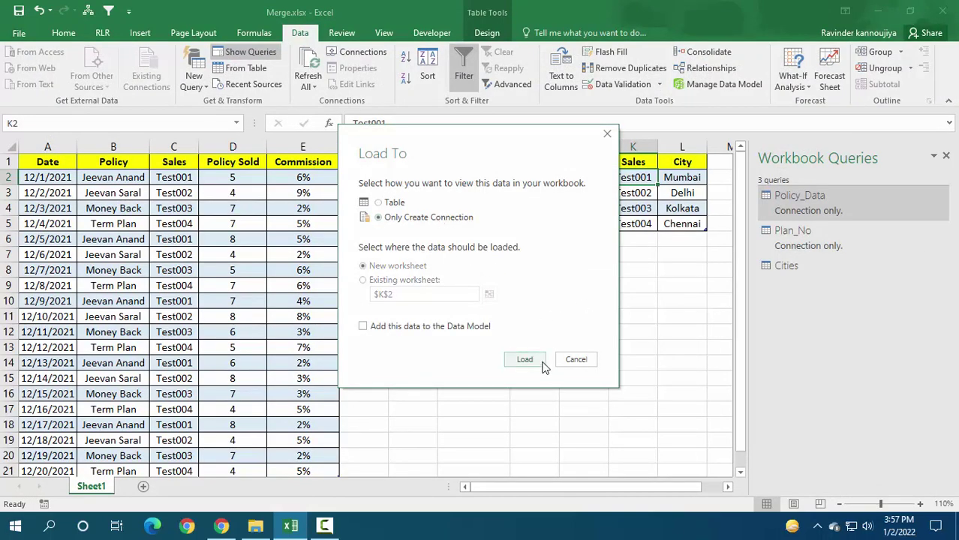
{"action": "left_click", "coordinate": [541, 359]}
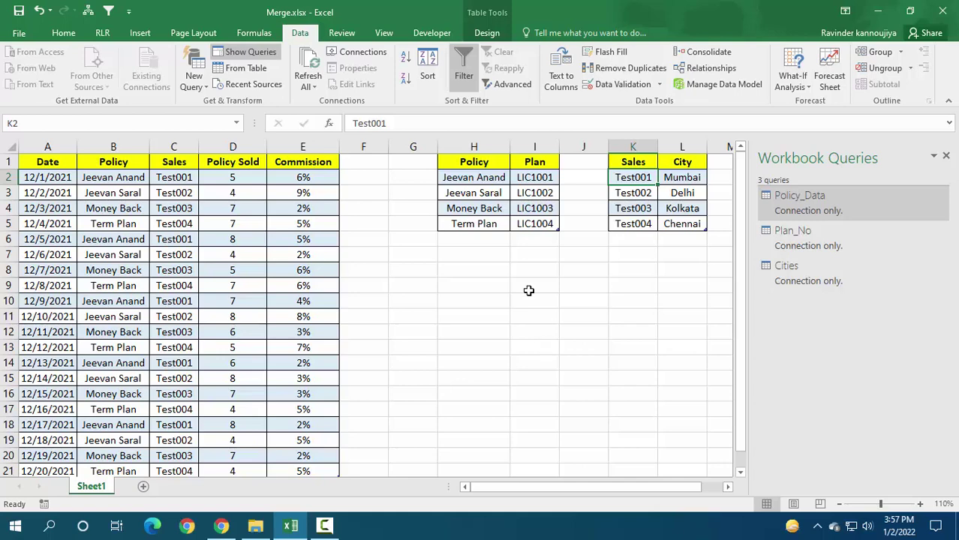
- Start a merge query with Policy_Data as the first table and Plan_No as the second
{"action": "left_click", "coordinate": [193, 78]}
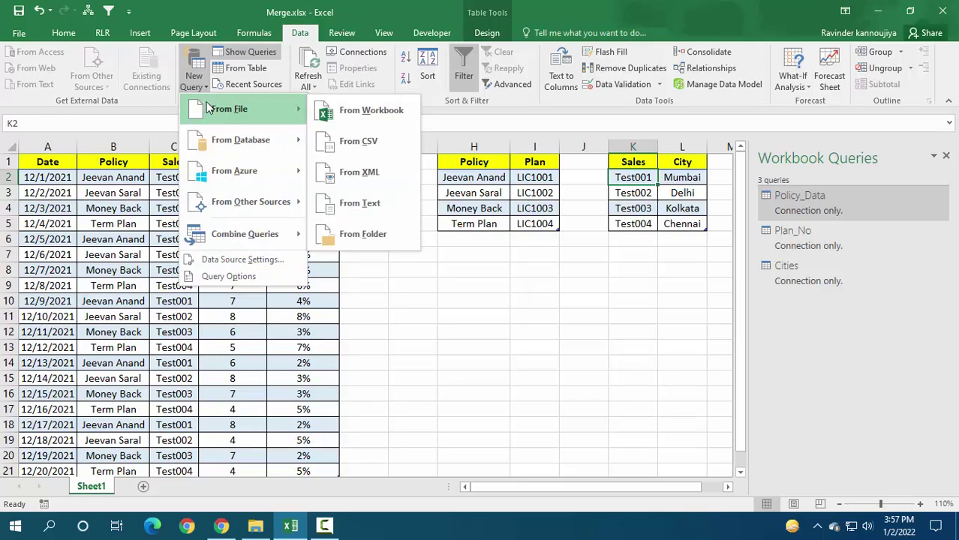
{"action": "mouse_move", "coordinate": [276, 240]}
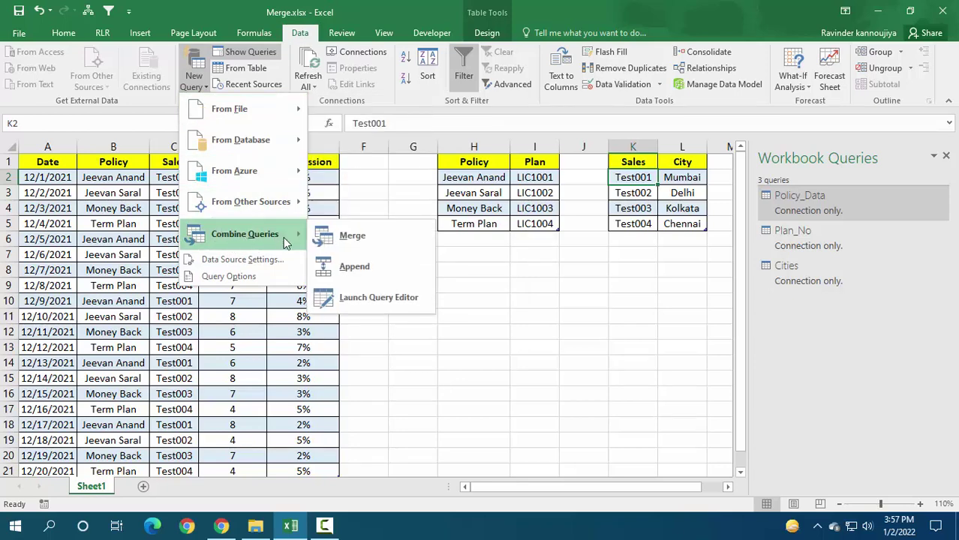
{"action": "left_click", "coordinate": [355, 238]}
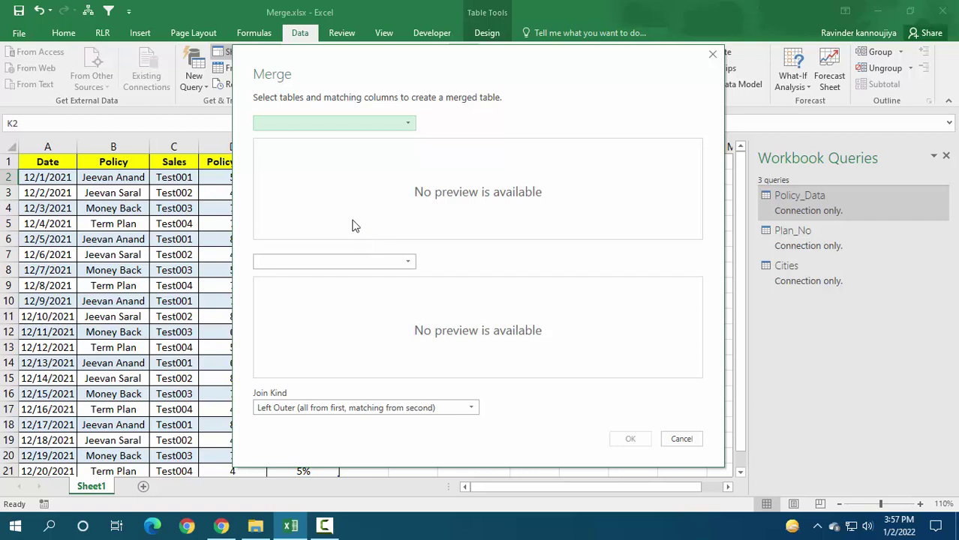
{"action": "left_click", "coordinate": [385, 128]}
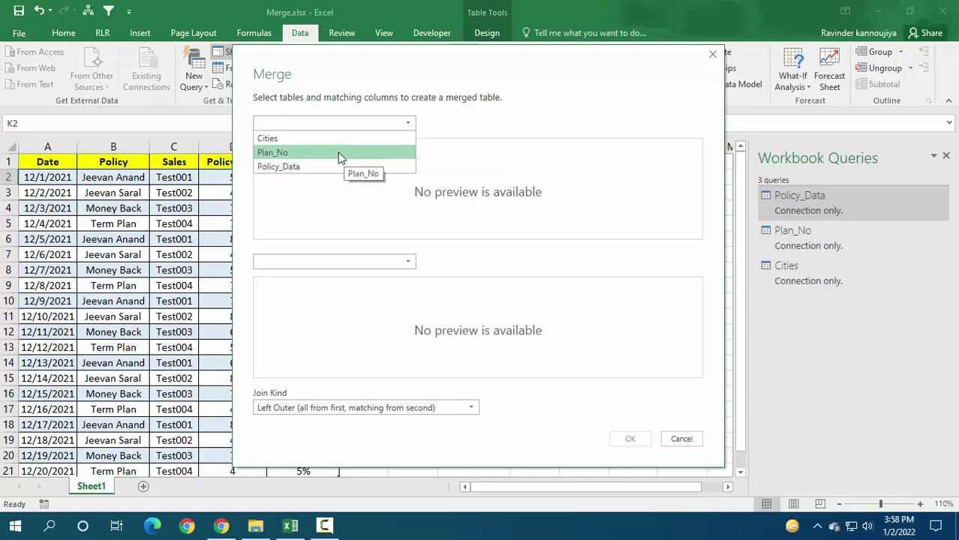
{"action": "left_click", "coordinate": [296, 171]}
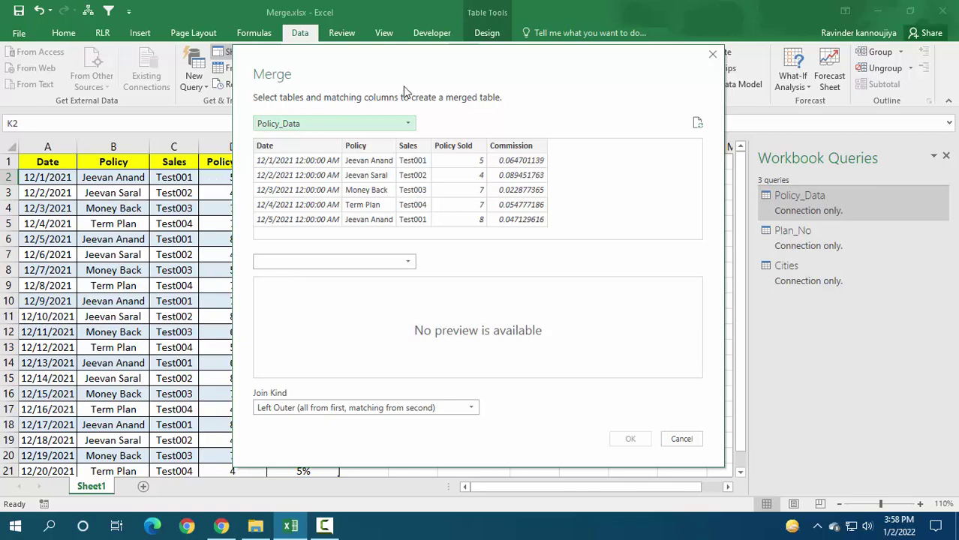
{"action": "left_click_drag", "start_coordinate": [450, 57], "coordinate": [751, 262]}
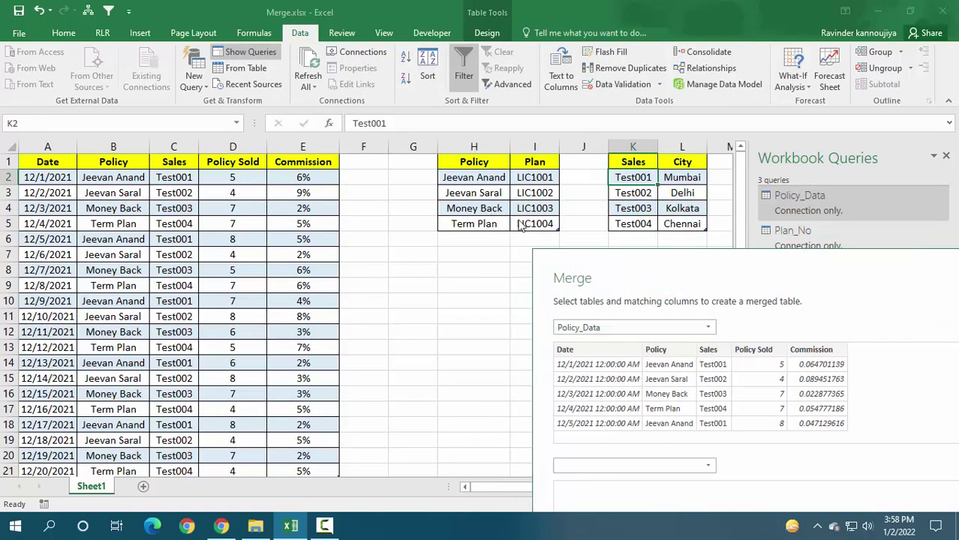
{"action": "left_click_drag", "start_coordinate": [647, 263], "coordinate": [281, 99]}
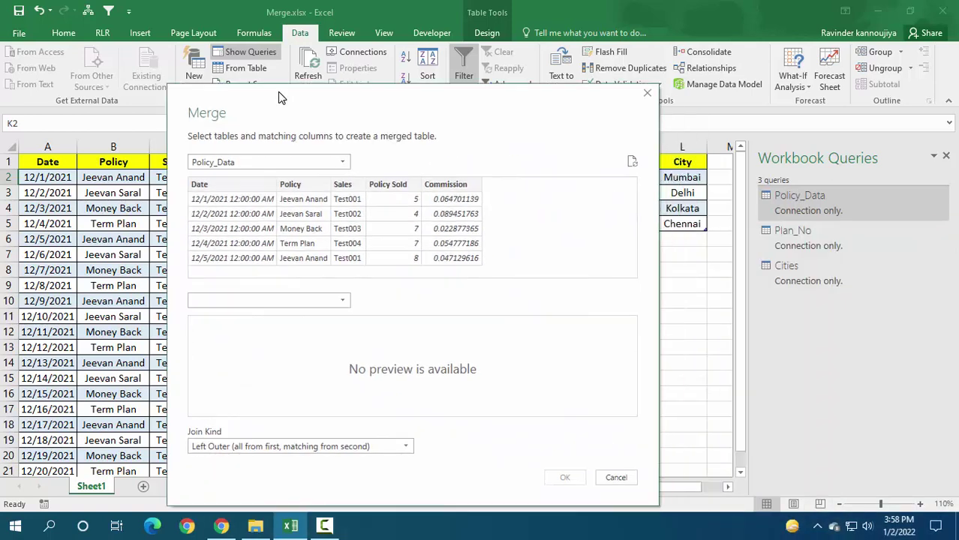
{"action": "left_click", "coordinate": [277, 305]}
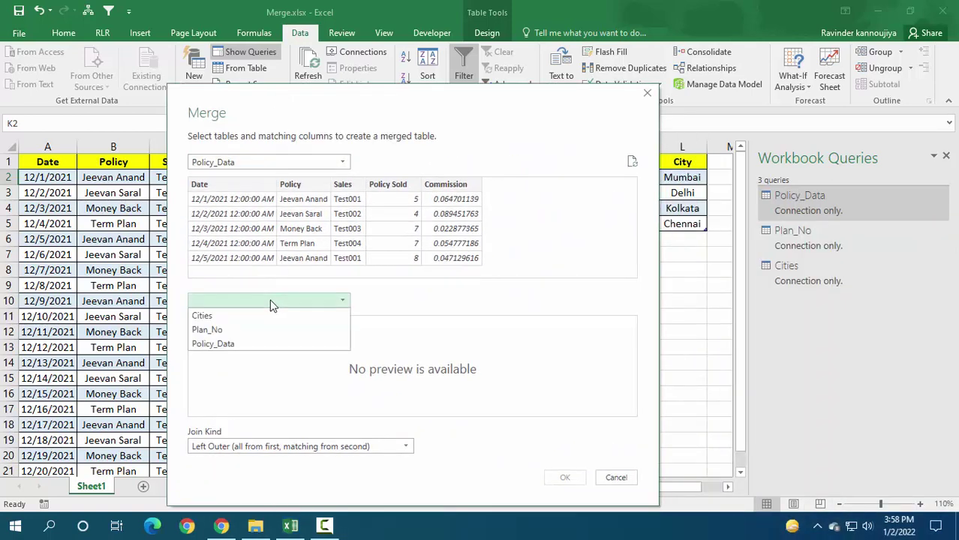
{"action": "left_click", "coordinate": [246, 334]}
{"action": "left_click", "coordinate": [567, 484]}
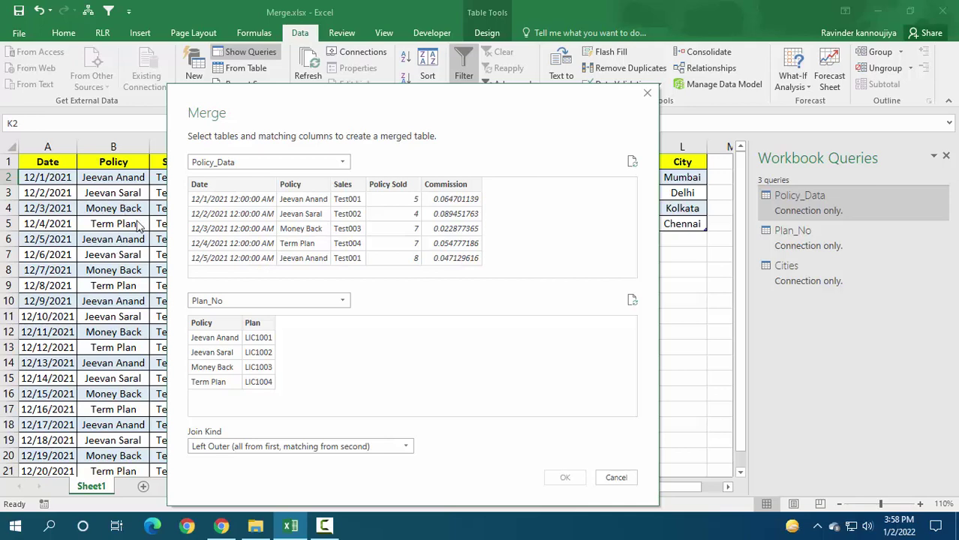
- Match the two tables on their Policy columns and create the merge with a Left Outer join
{"action": "left_click", "coordinate": [321, 188]}
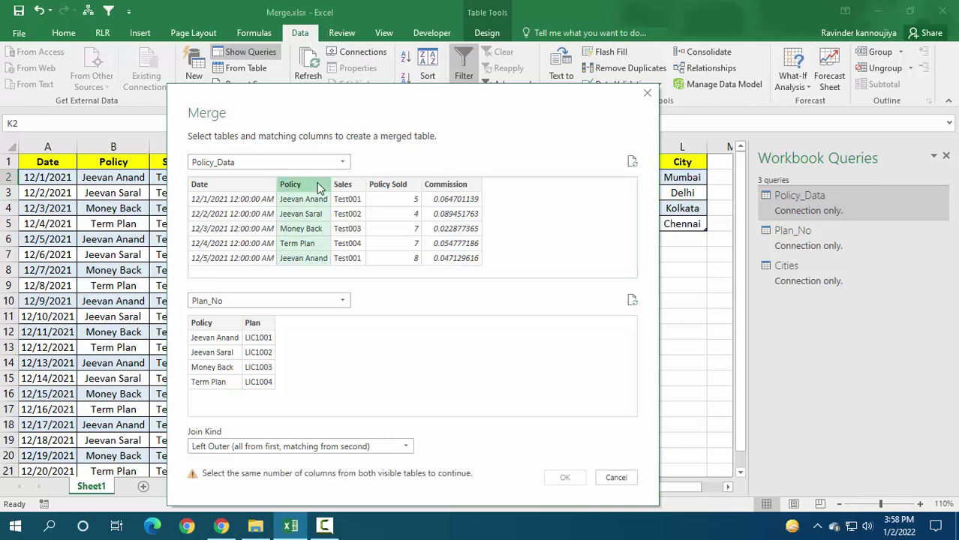
{"action": "left_click", "coordinate": [215, 324]}
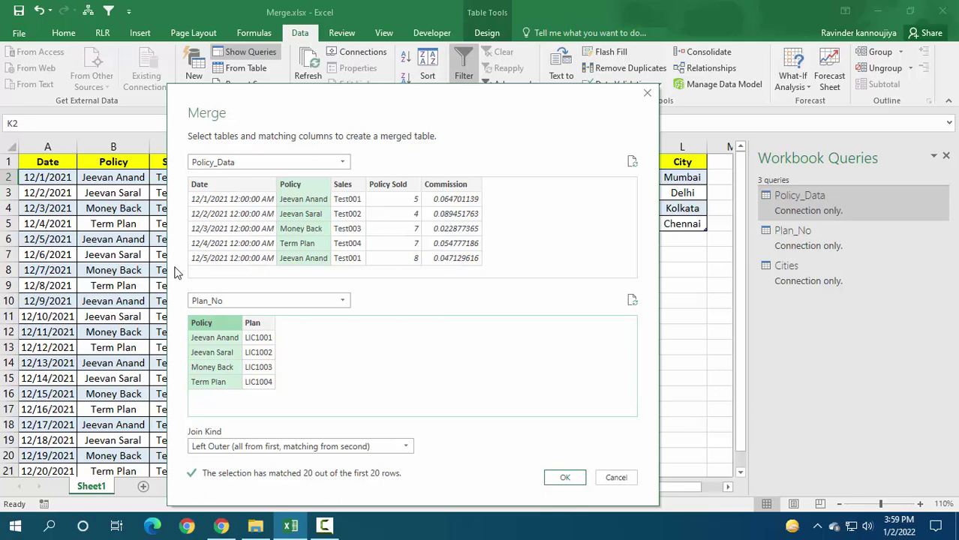
{"action": "left_click", "coordinate": [290, 446]}
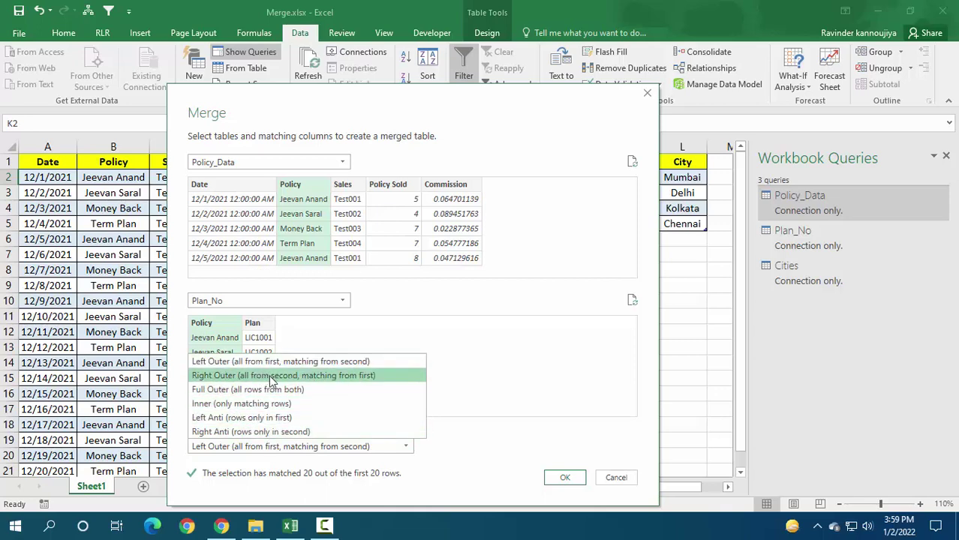
{"action": "left_click", "coordinate": [494, 363]}
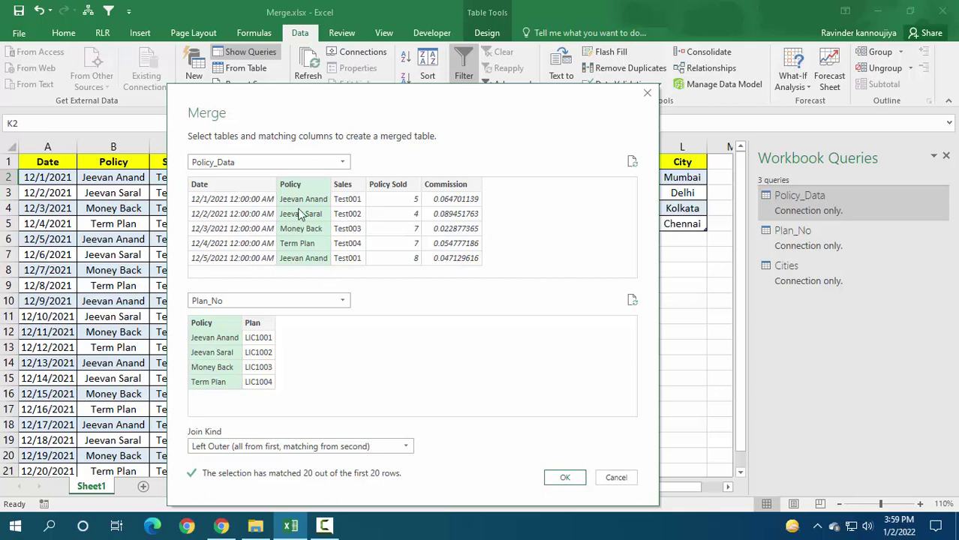
{"action": "left_click", "coordinate": [561, 478]}
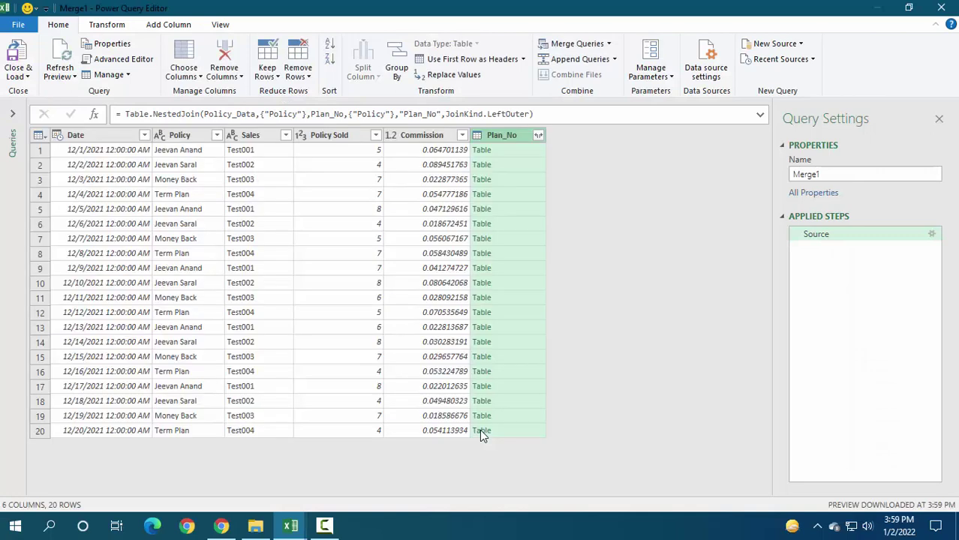
- Expand the Plan_No column to its Plan field only, without the original column name as prefix
{"action": "left_click", "coordinate": [538, 135]}
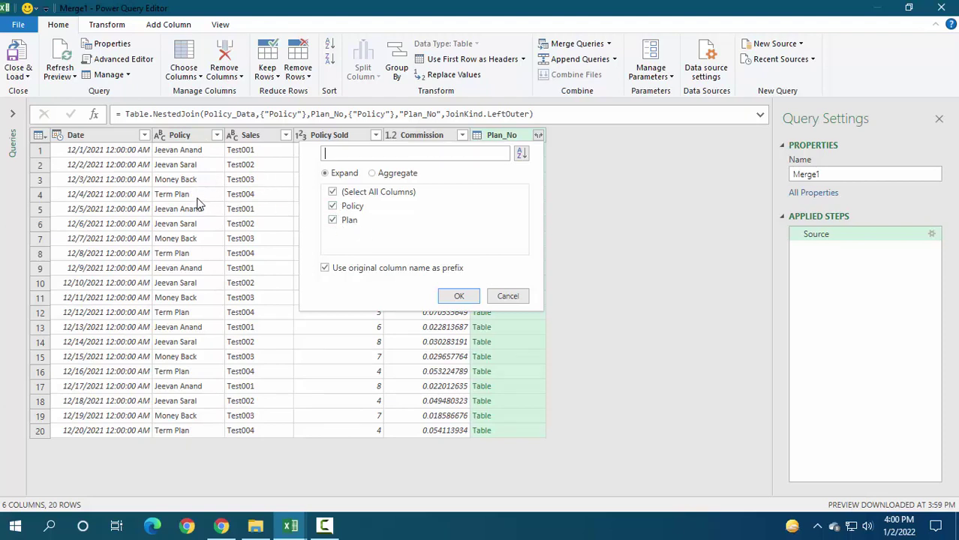
{"action": "left_click", "coordinate": [335, 207]}
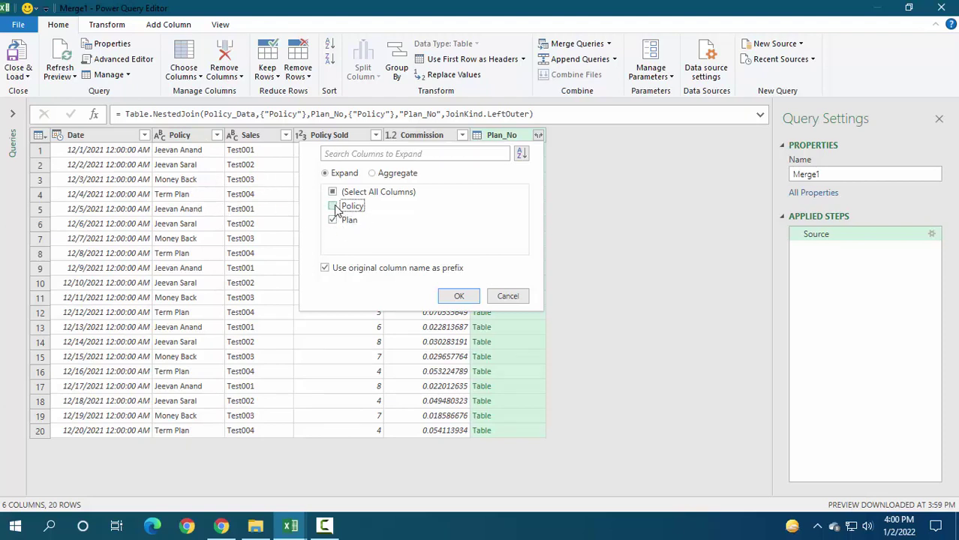
{"action": "left_click", "coordinate": [355, 274]}
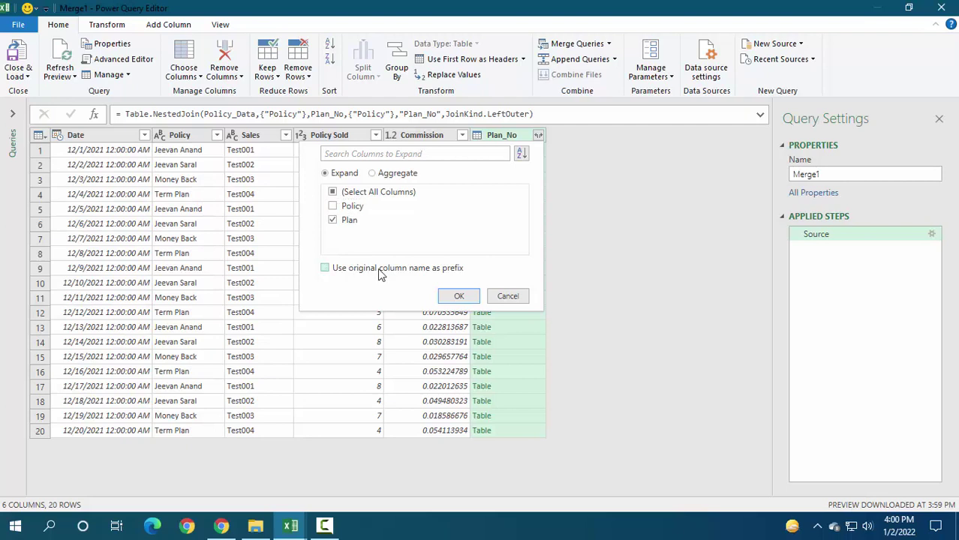
{"action": "left_click", "coordinate": [461, 296]}
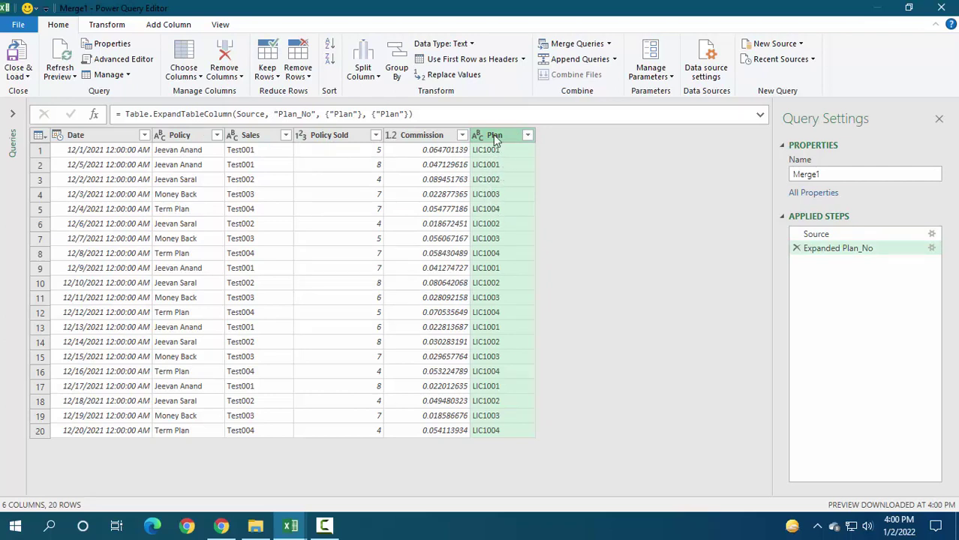
- Move the Plan column between Policy and Sales and check its values against the policies
{"action": "left_click_drag", "start_coordinate": [495, 140], "coordinate": [253, 155]}
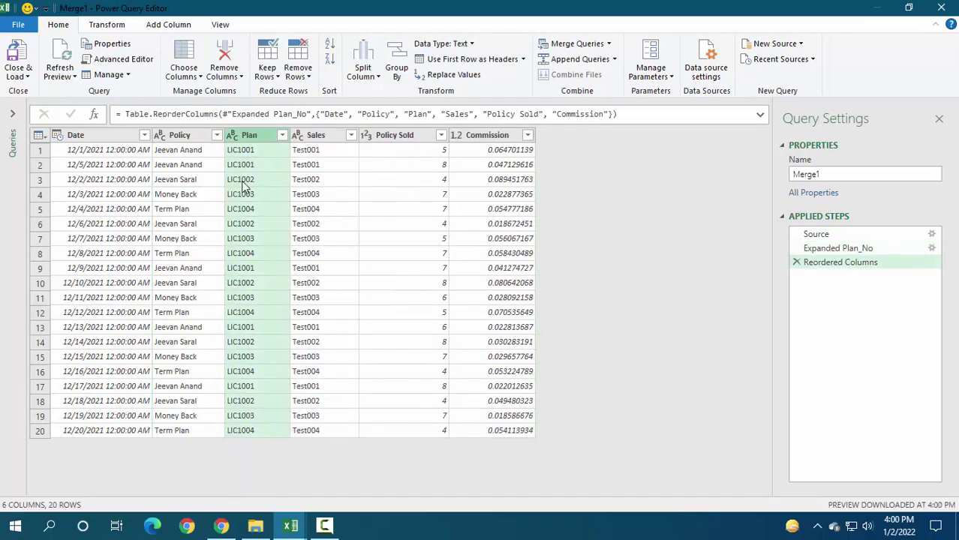
{"action": "left_click", "coordinate": [195, 152]}
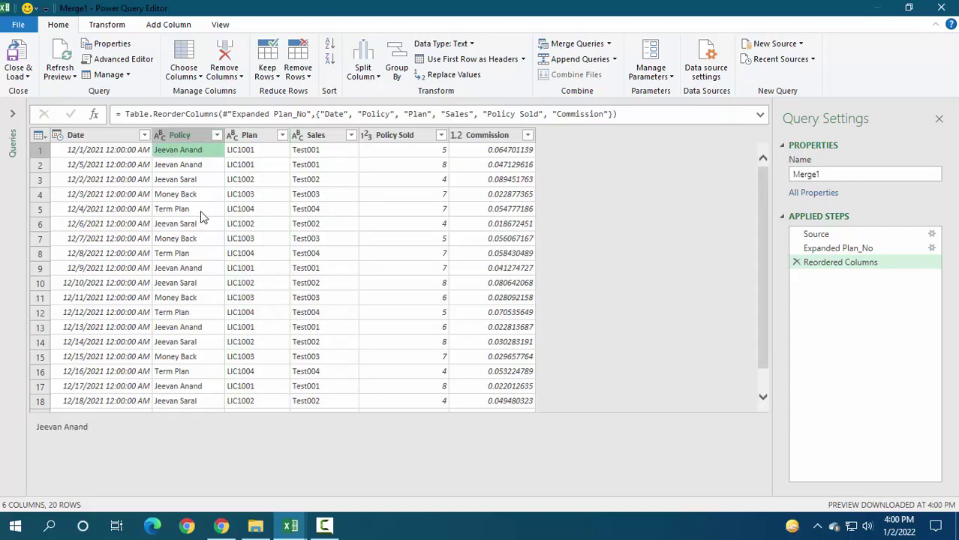
{"action": "left_click", "coordinate": [199, 268]}
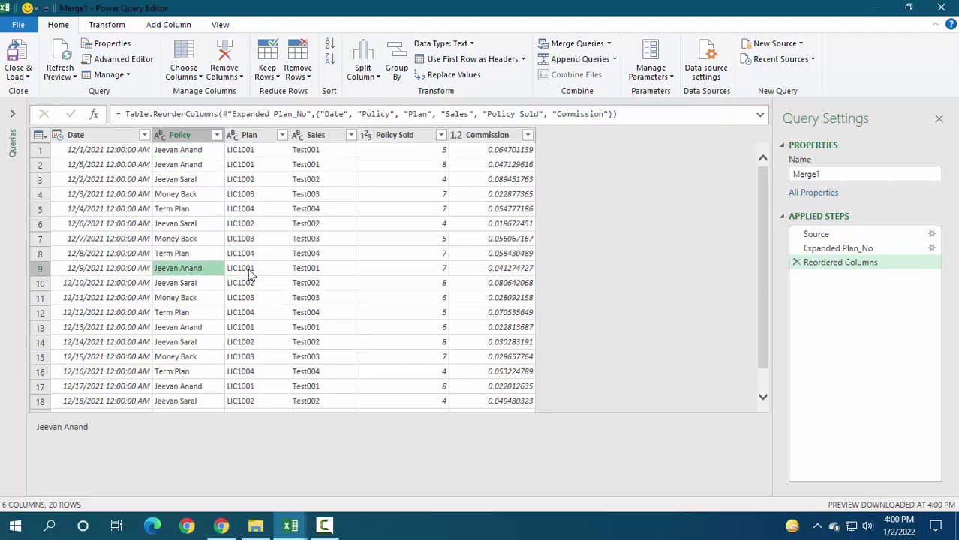
{"action": "left_click", "coordinate": [250, 272]}
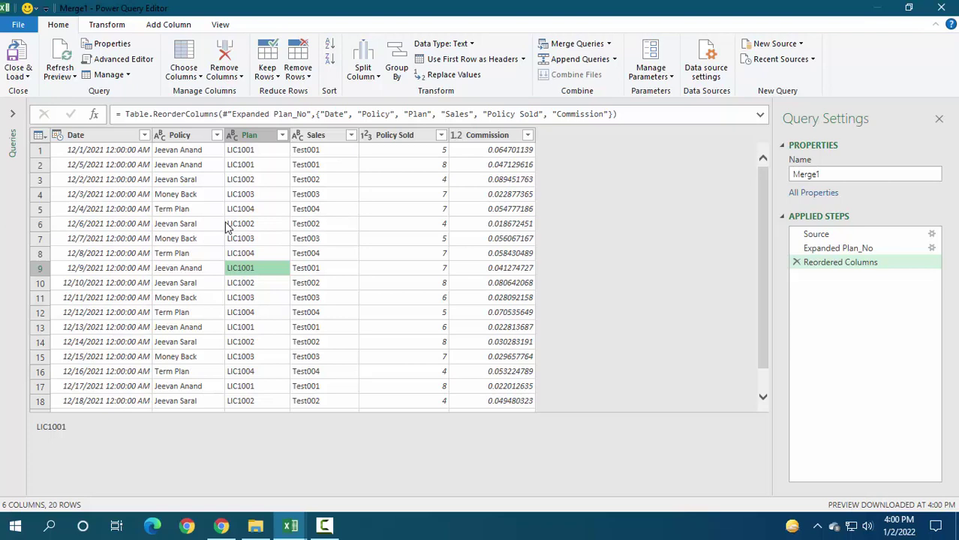
- Close the merged query and load it to the workbook as a connection only
{"action": "left_click", "coordinate": [20, 78]}
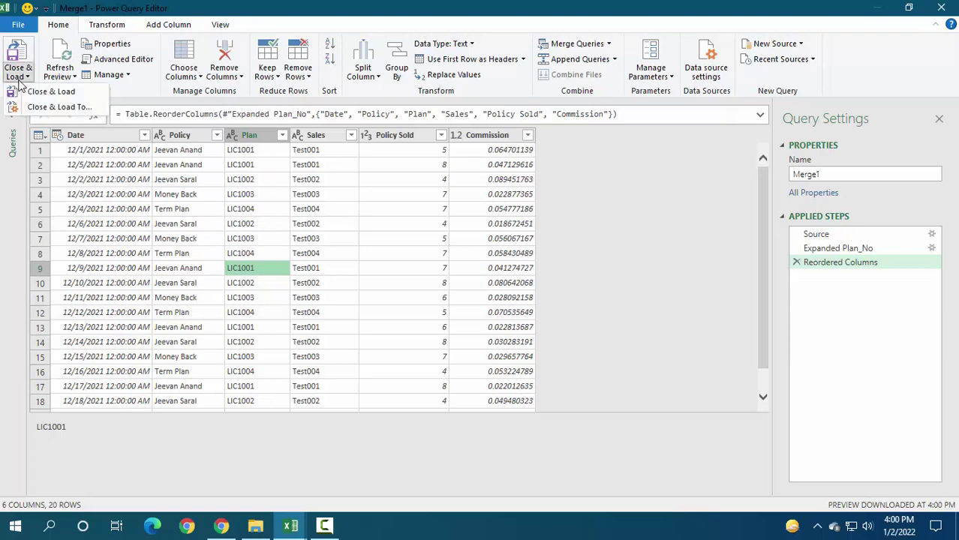
{"action": "left_click", "coordinate": [66, 108]}
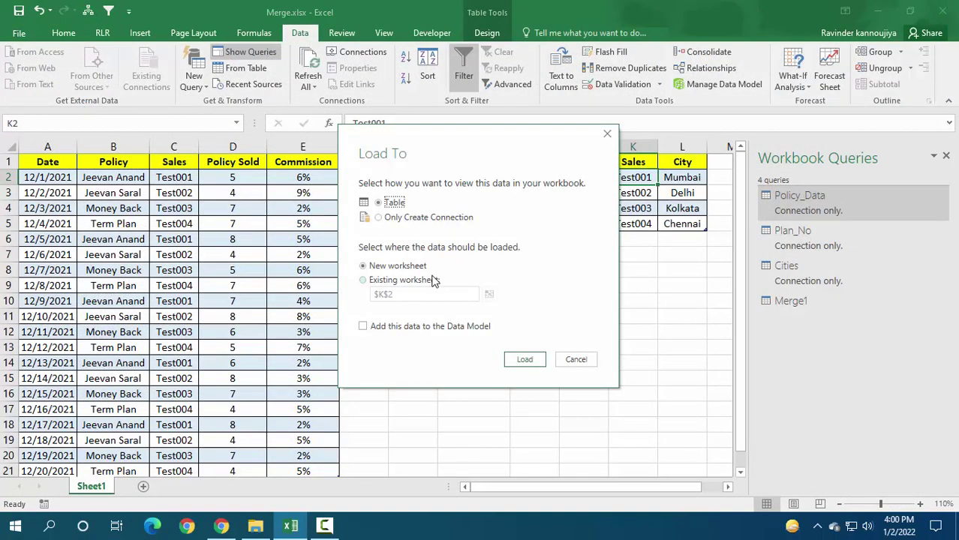
{"action": "left_click", "coordinate": [392, 218]}
{"action": "left_click", "coordinate": [515, 361]}
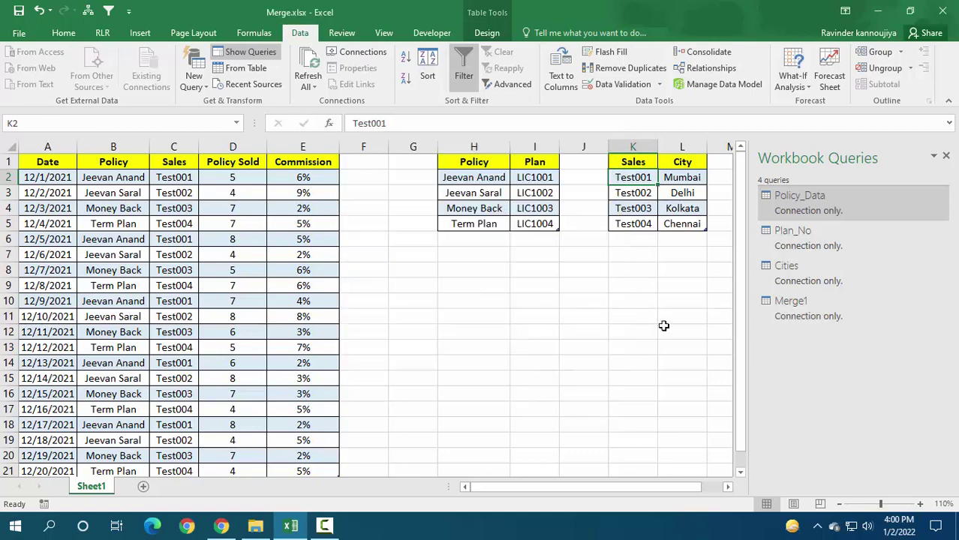
- Start a new query merge with Merge1 as the first table and Cities as the second
{"action": "mouse_move", "coordinate": [811, 308]}
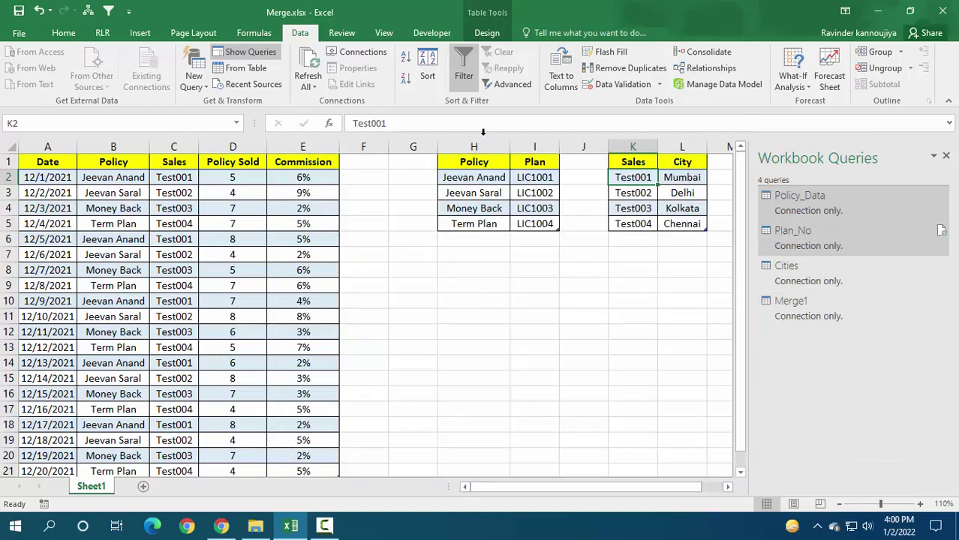
{"action": "left_click", "coordinate": [193, 82]}
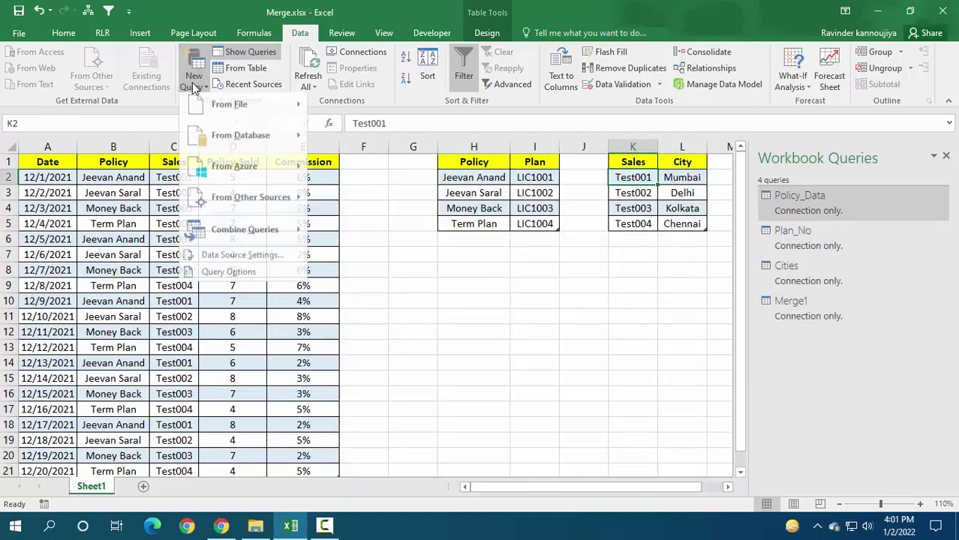
{"action": "mouse_move", "coordinate": [233, 240]}
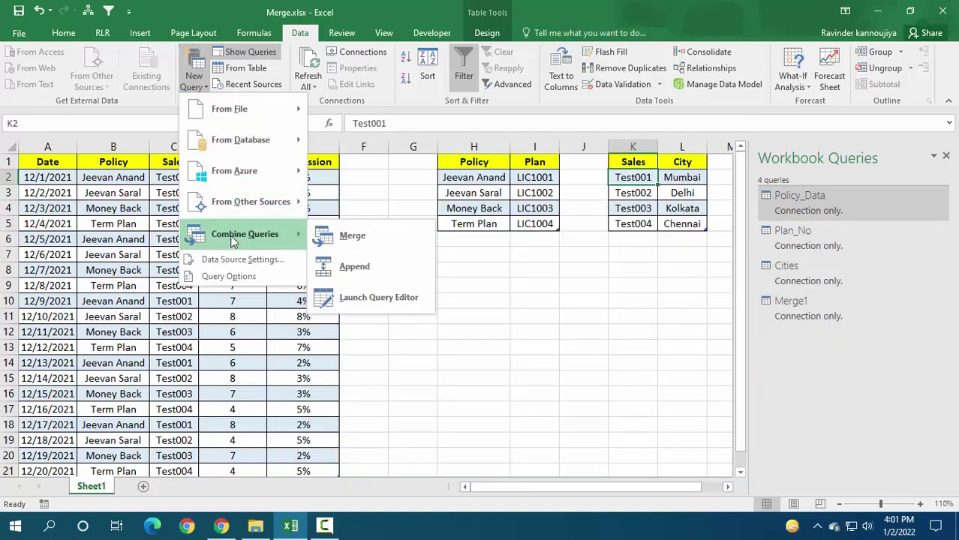
{"action": "left_click", "coordinate": [369, 234]}
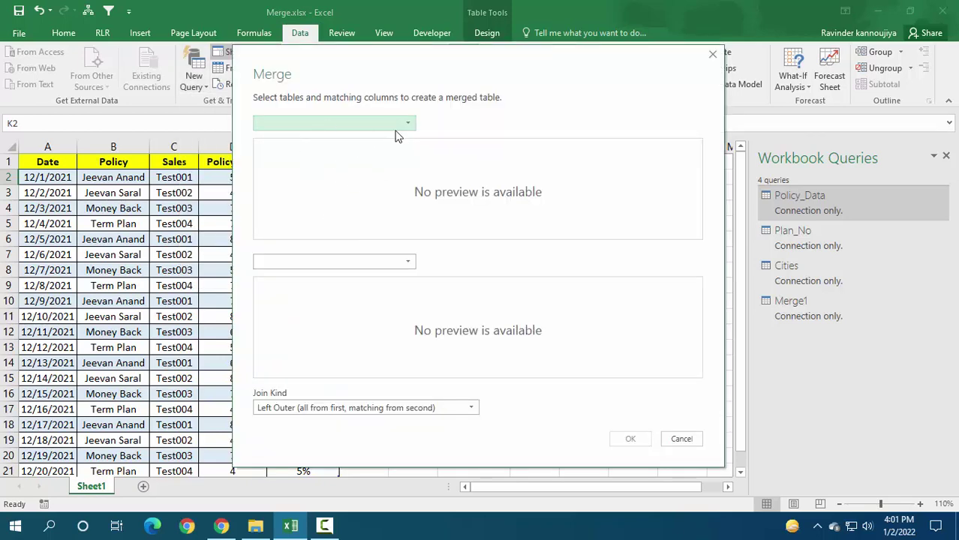
{"action": "left_click", "coordinate": [362, 126]}
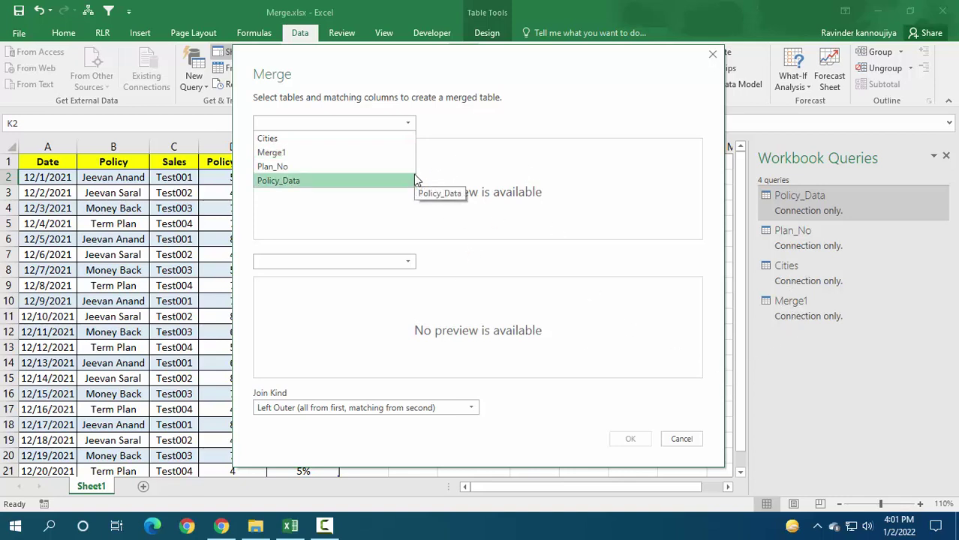
{"action": "left_click", "coordinate": [310, 154]}
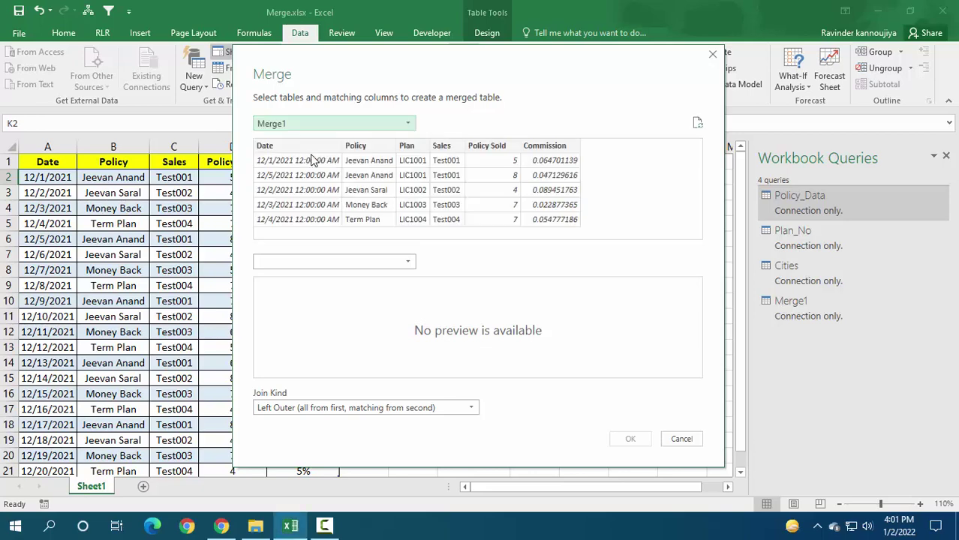
{"action": "left_click", "coordinate": [338, 264]}
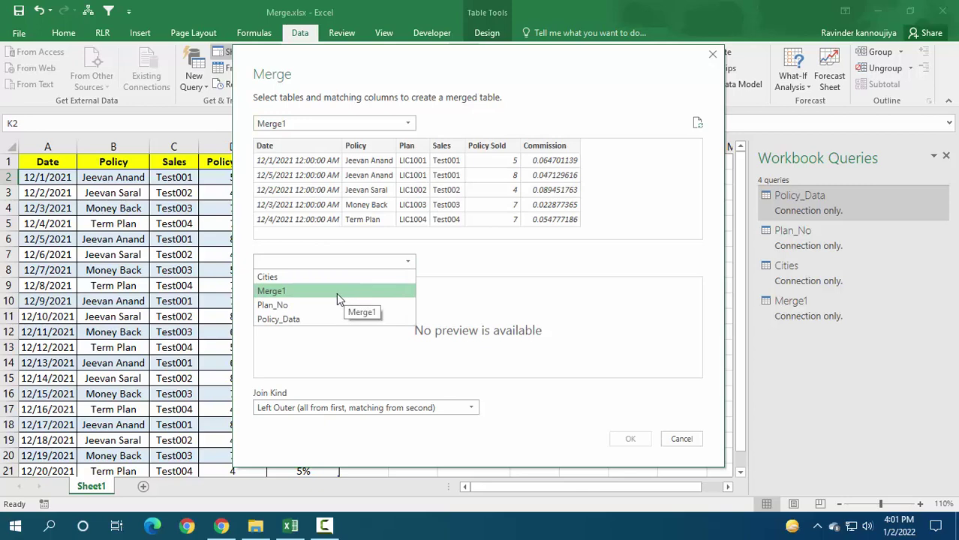
{"action": "left_click", "coordinate": [302, 279]}
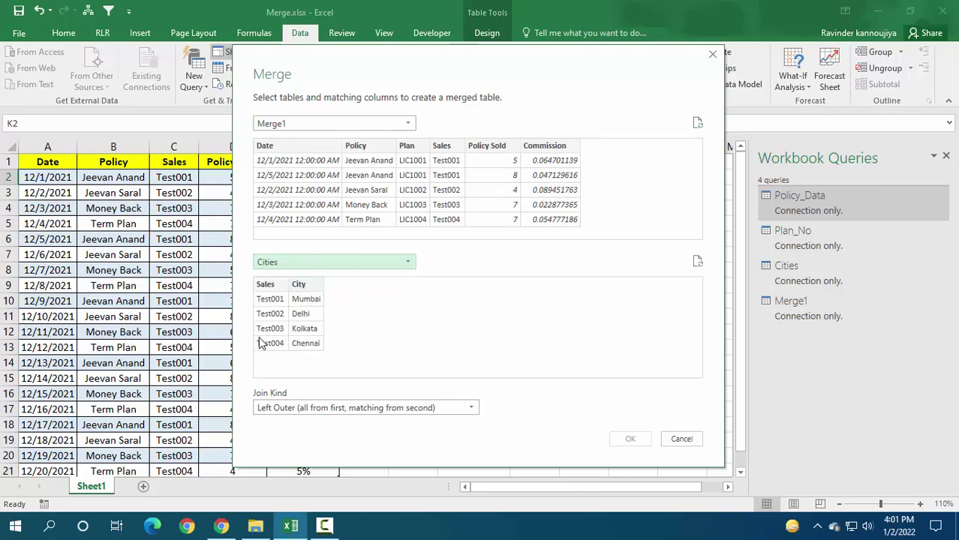
- Match Merge1 and Cities on their Sales columns and create the merge with a Left Outer join
{"action": "left_click", "coordinate": [451, 156]}
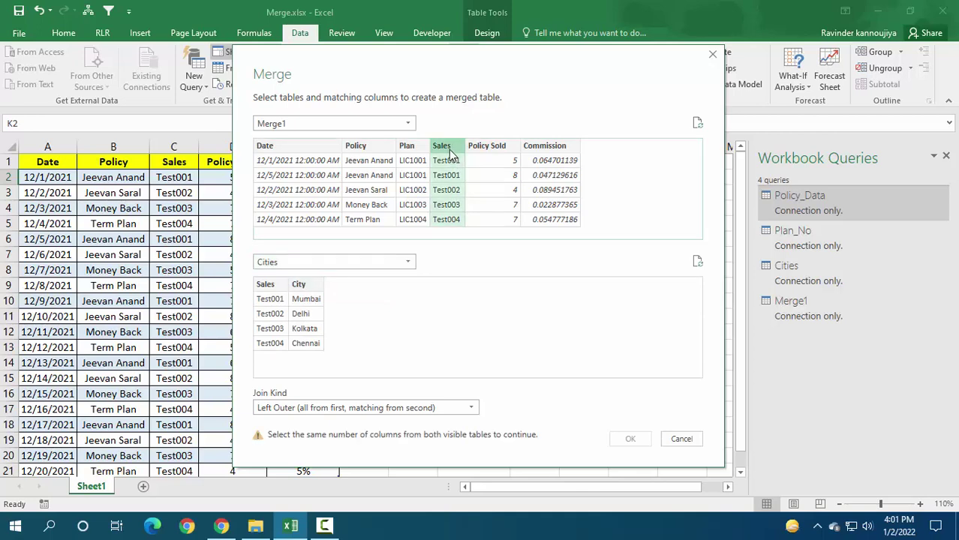
{"action": "left_click", "coordinate": [264, 286]}
{"action": "left_click", "coordinate": [632, 442]}
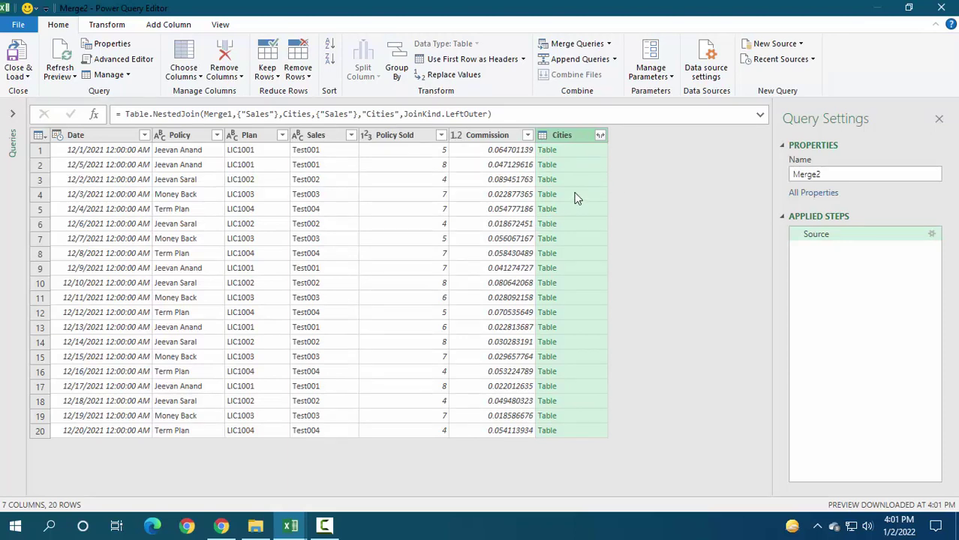
- Expand the Cities column to its City field only, without the original column name as prefix
{"action": "left_click", "coordinate": [599, 135]}
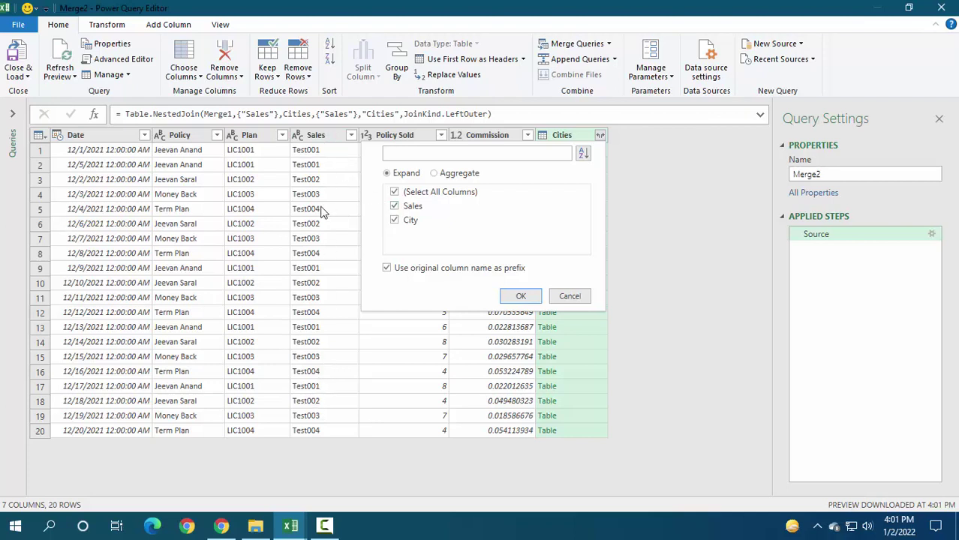
{"action": "left_click", "coordinate": [394, 206]}
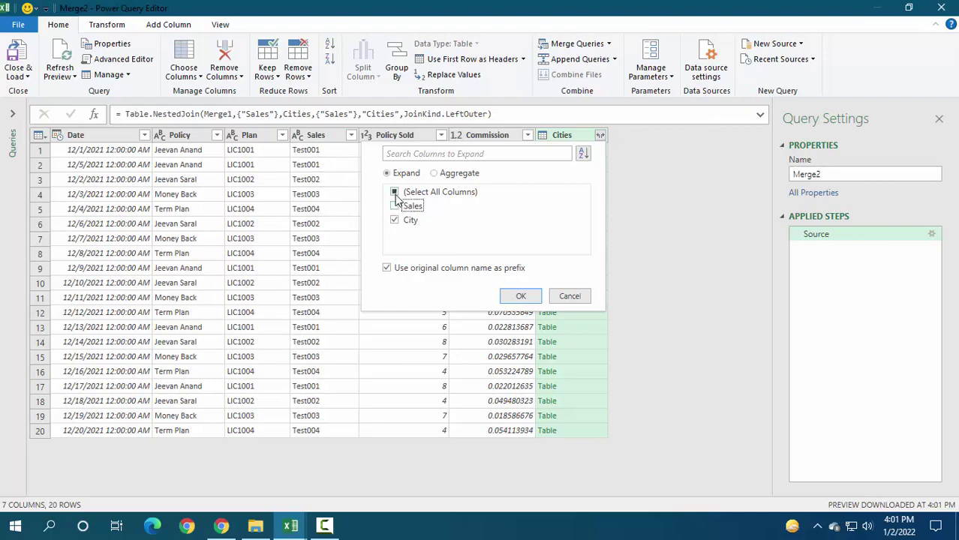
{"action": "left_click", "coordinate": [387, 270]}
{"action": "left_click", "coordinate": [524, 297]}
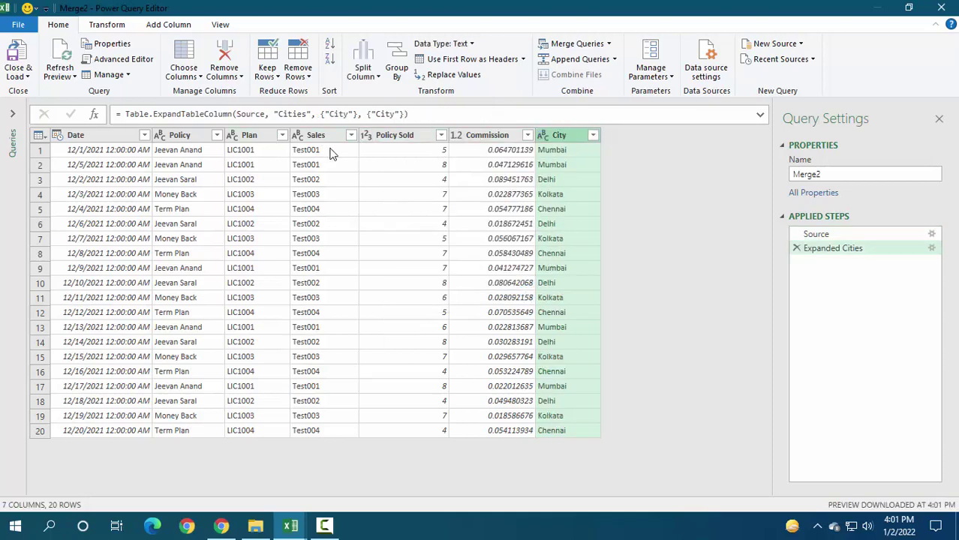
- Move the City column between Plan and Sales, and load the merged query as a table on a new worksheet
{"action": "mouse_move", "coordinate": [541, 142]}
{"action": "left_mouse_down"}
{"action": "mouse_move", "coordinate": [317, 154]}
{"action": "mouse_move", "coordinate": [328, 169]}
{"action": "left_mouse_up"}
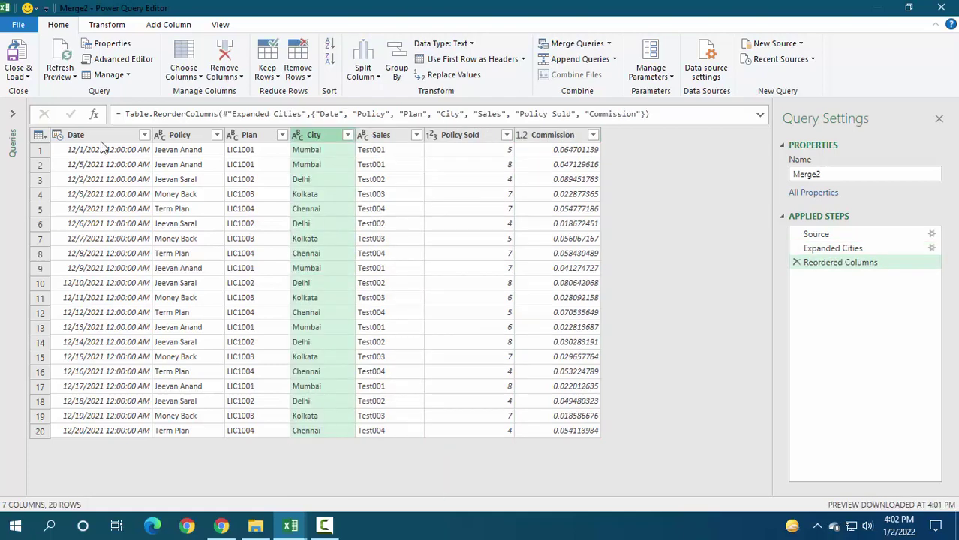
{"action": "left_click", "coordinate": [22, 77]}
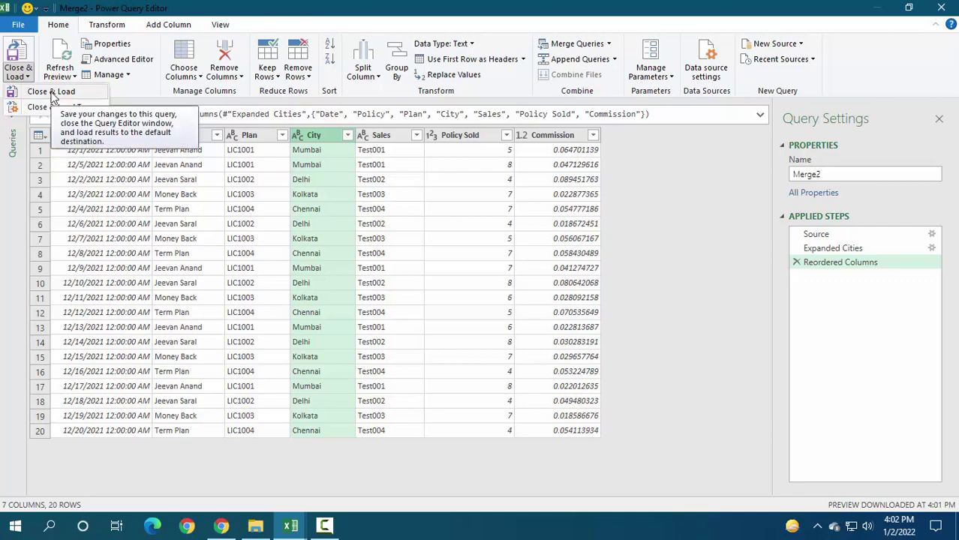
{"action": "left_click", "coordinate": [53, 93]}
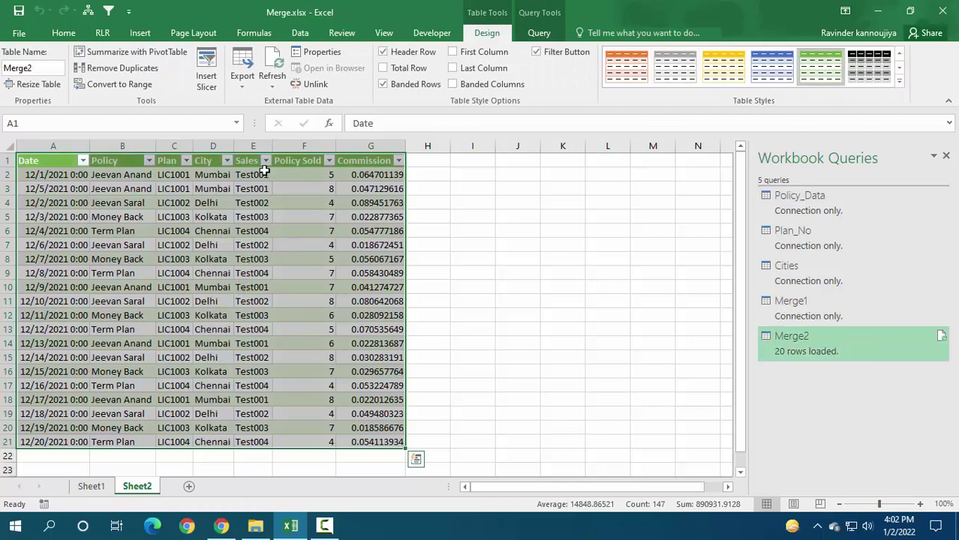
{"action": "left_click", "coordinate": [276, 203]}
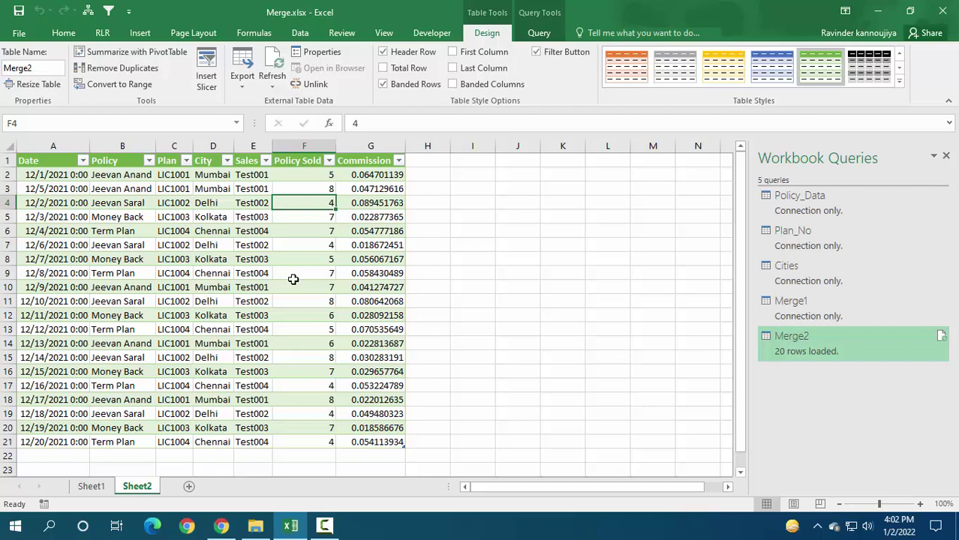
- Review the source data on Sheet1 and format the merged table's Commission values on Sheet2 as percentages
{"action": "left_click", "coordinate": [96, 488]}
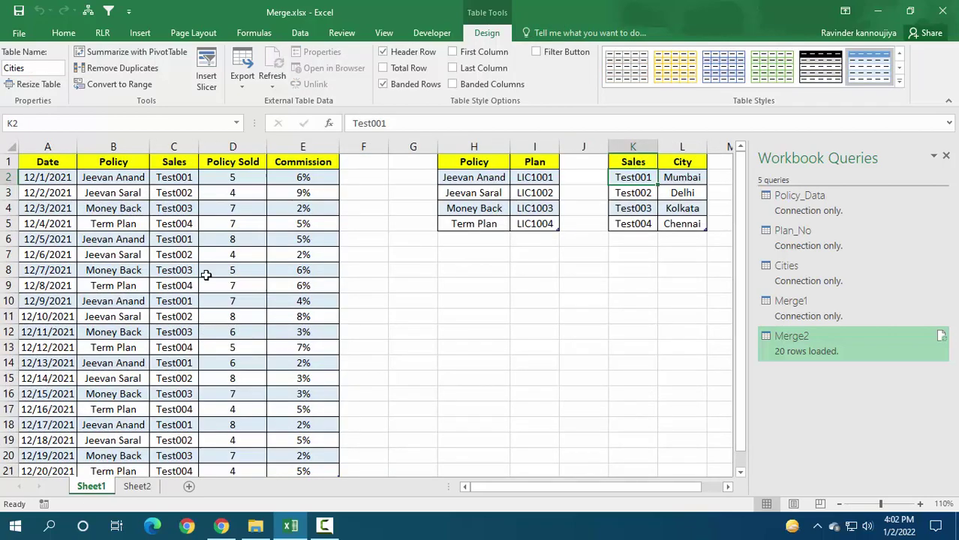
{"action": "mouse_move", "coordinate": [801, 198]}
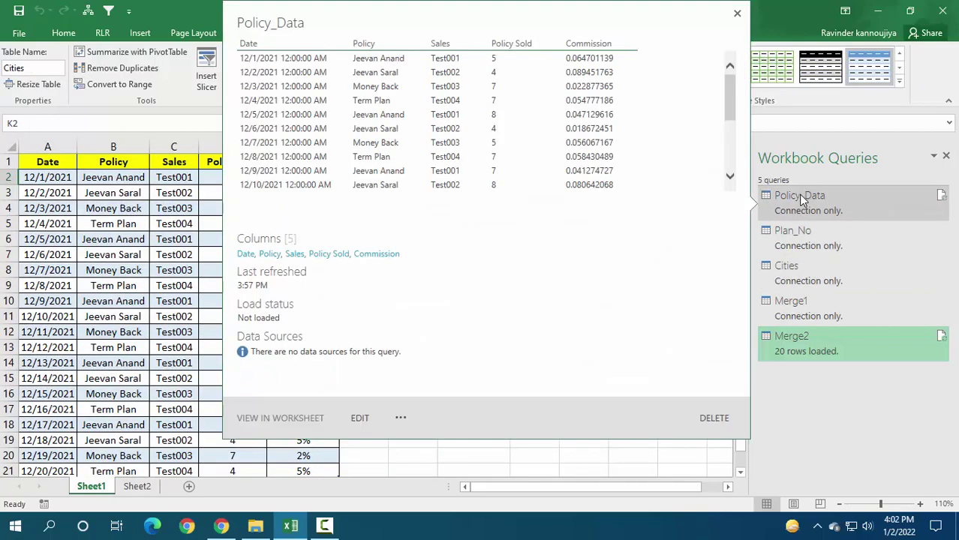
{"action": "left_click", "coordinate": [136, 488]}
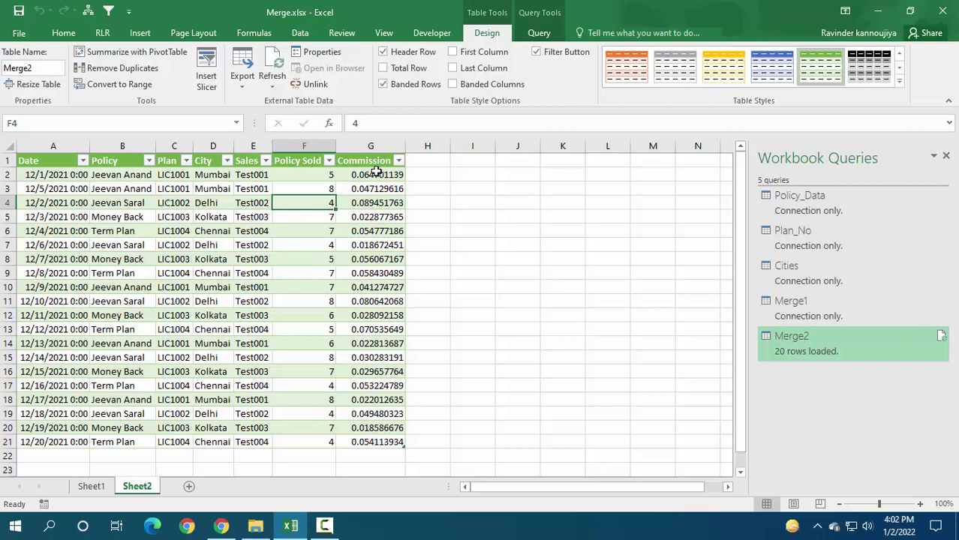
{"action": "left_click_drag", "start_coordinate": [375, 175], "coordinate": [368, 435]}
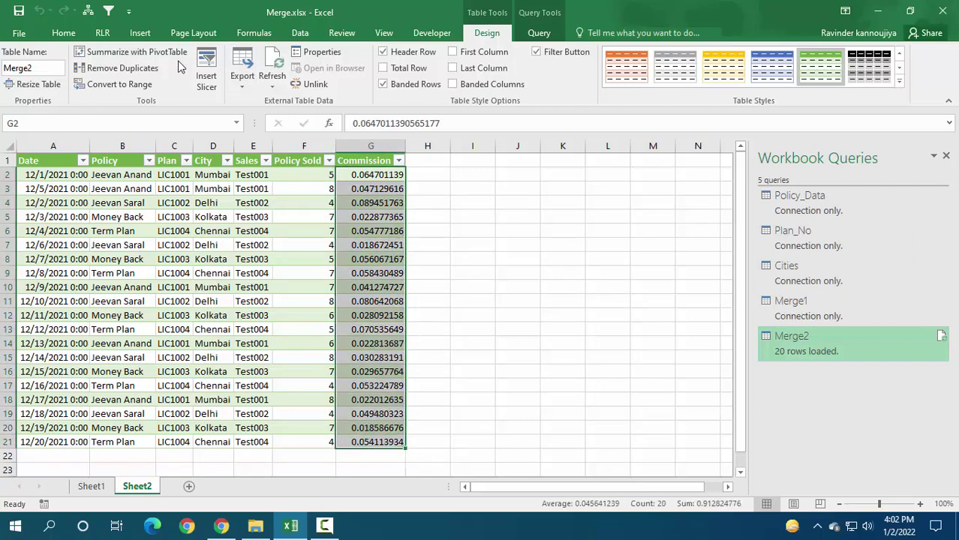
{"action": "left_click", "coordinate": [63, 33]}
{"action": "left_click", "coordinate": [474, 80]}
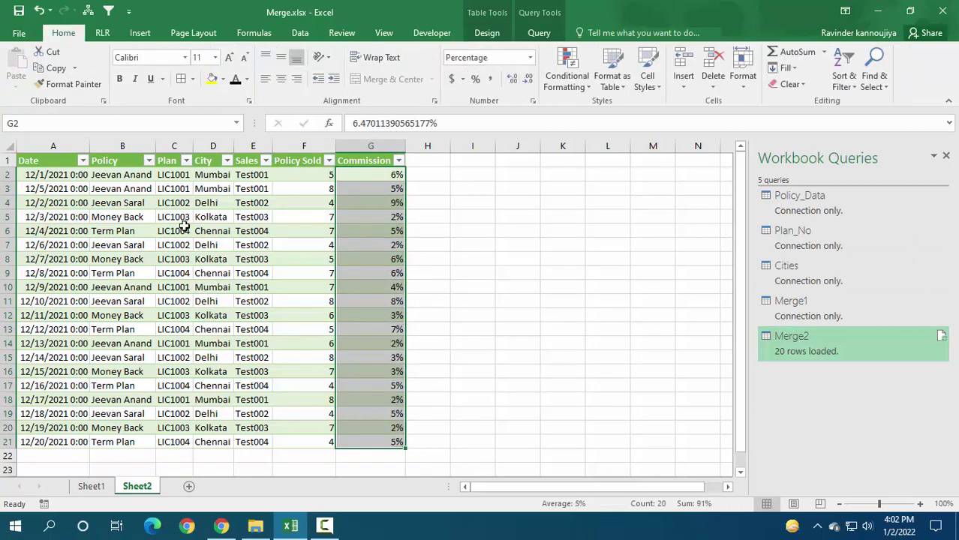
- Create a PivotTable from the whole Merge2 table on a new worksheet
{"action": "left_click", "coordinate": [167, 230]}
{"action": "key", "text": "ctrl+a"}
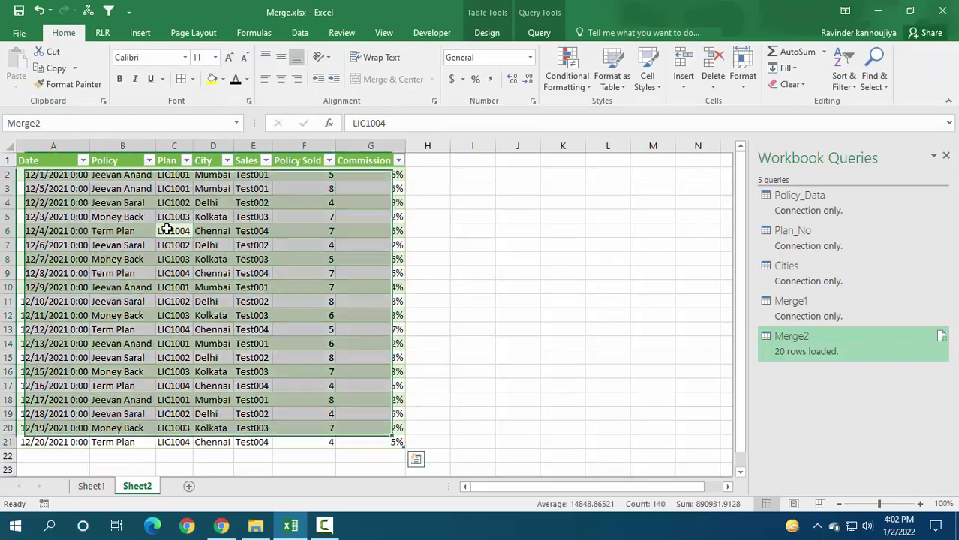
{"action": "key", "text": "alt"}
{"action": "key", "text": "n"}
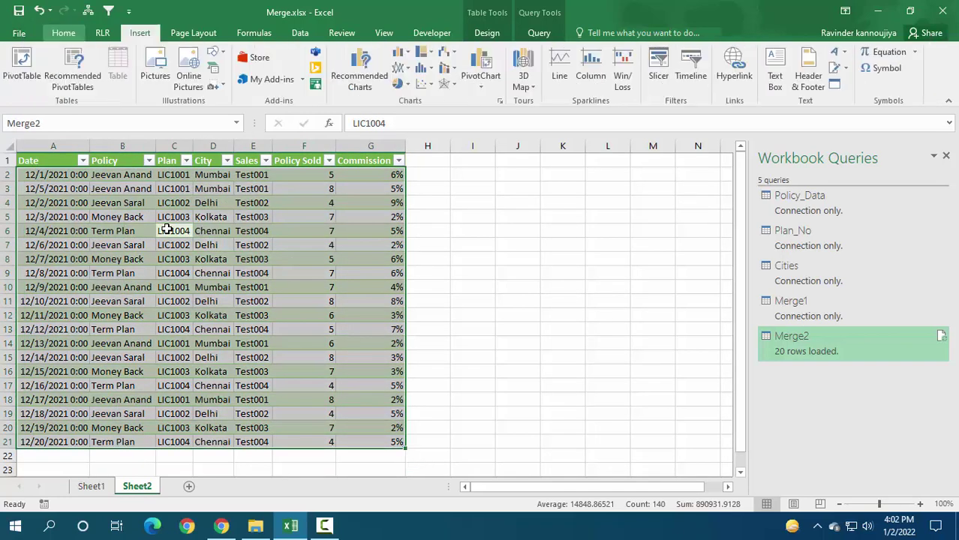
{"action": "key", "text": "v"}
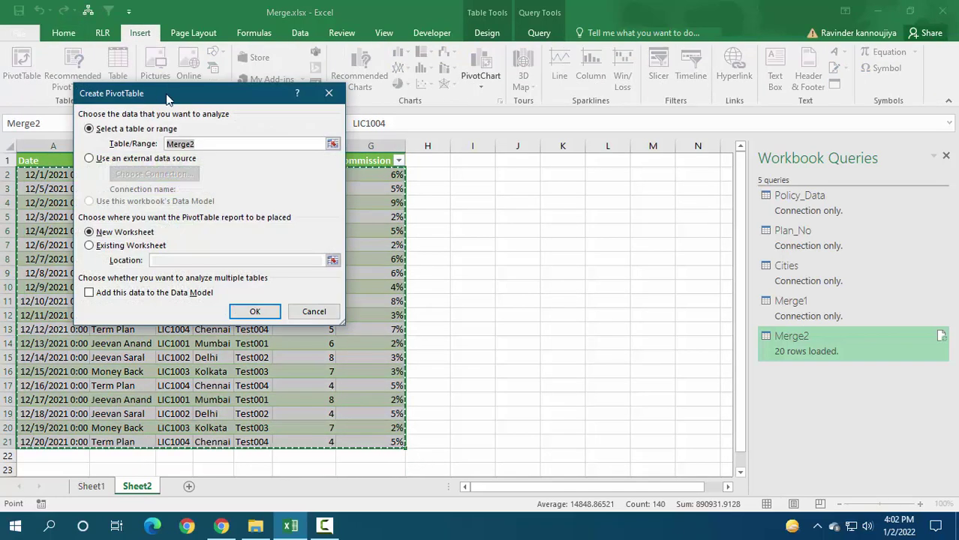
{"action": "left_click", "coordinate": [459, 343]}
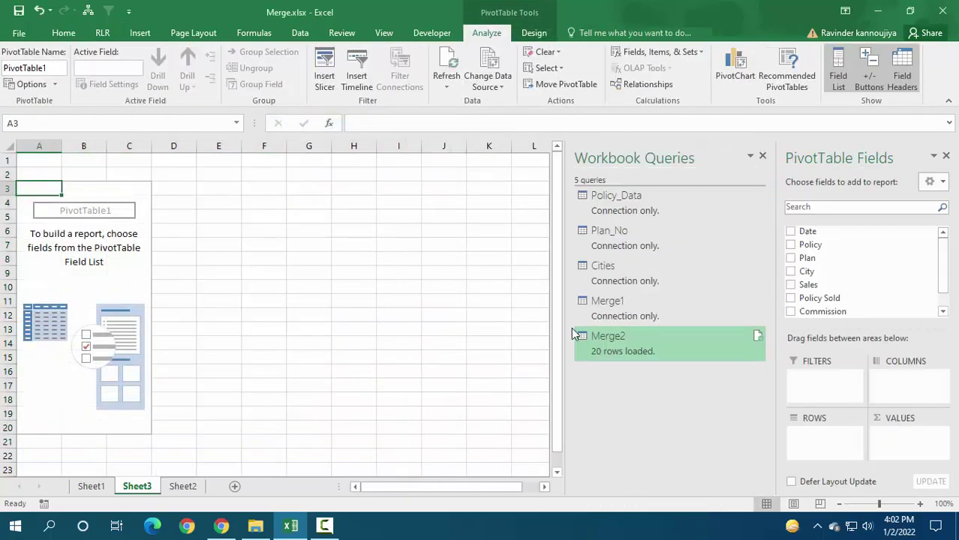
- Close the workbook queries list and build the PivotTable with City as rows, Plan as columns and the count of Sales as values
{"action": "left_click", "coordinate": [763, 157]}
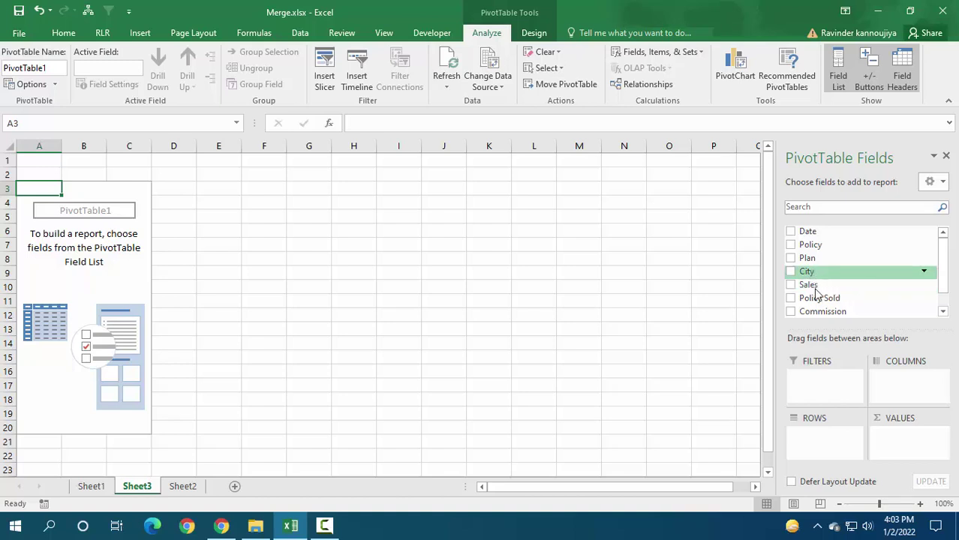
{"action": "left_click_drag", "start_coordinate": [811, 272], "coordinate": [814, 442]}
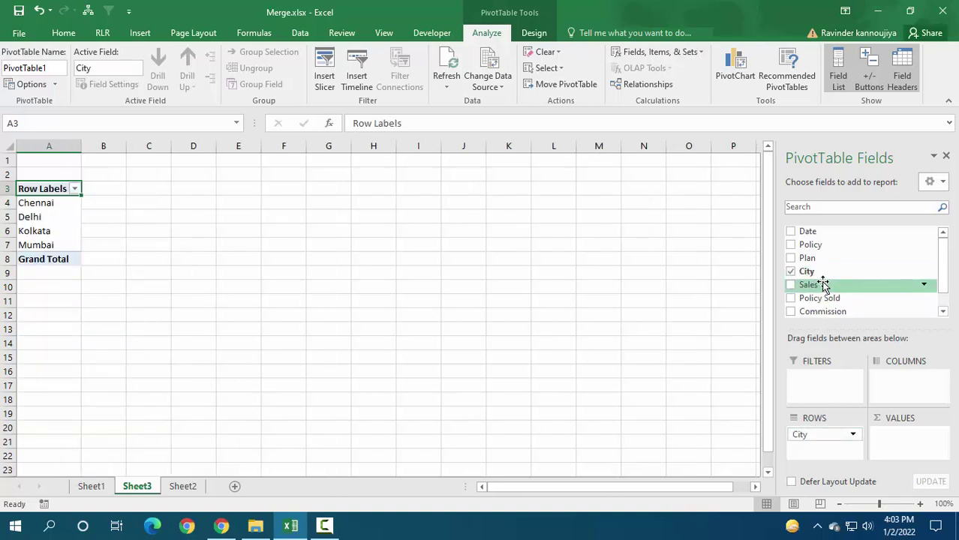
{"action": "left_click_drag", "start_coordinate": [826, 290], "coordinate": [900, 440]}
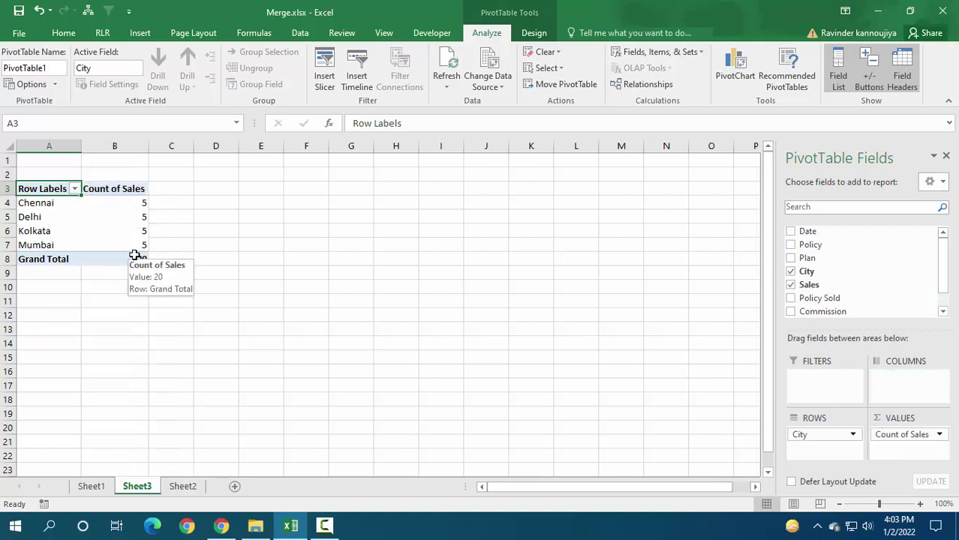
{"action": "left_click_drag", "start_coordinate": [810, 380], "coordinate": [904, 379]}
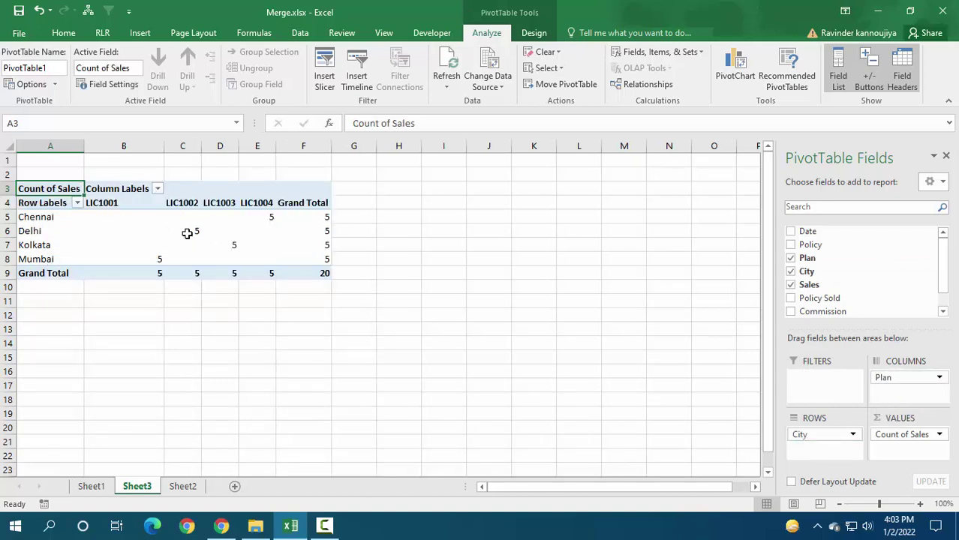
{"action": "mouse_move", "coordinate": [319, 255]}
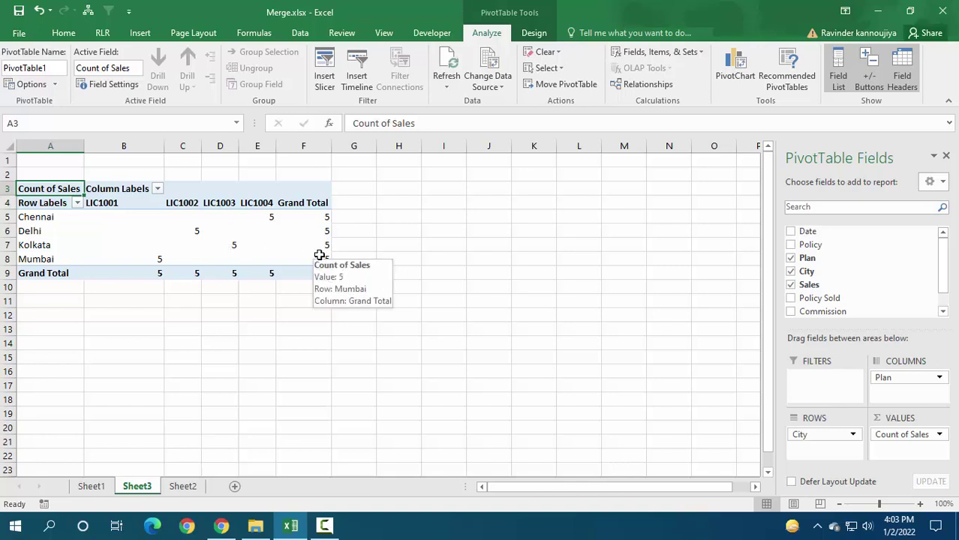